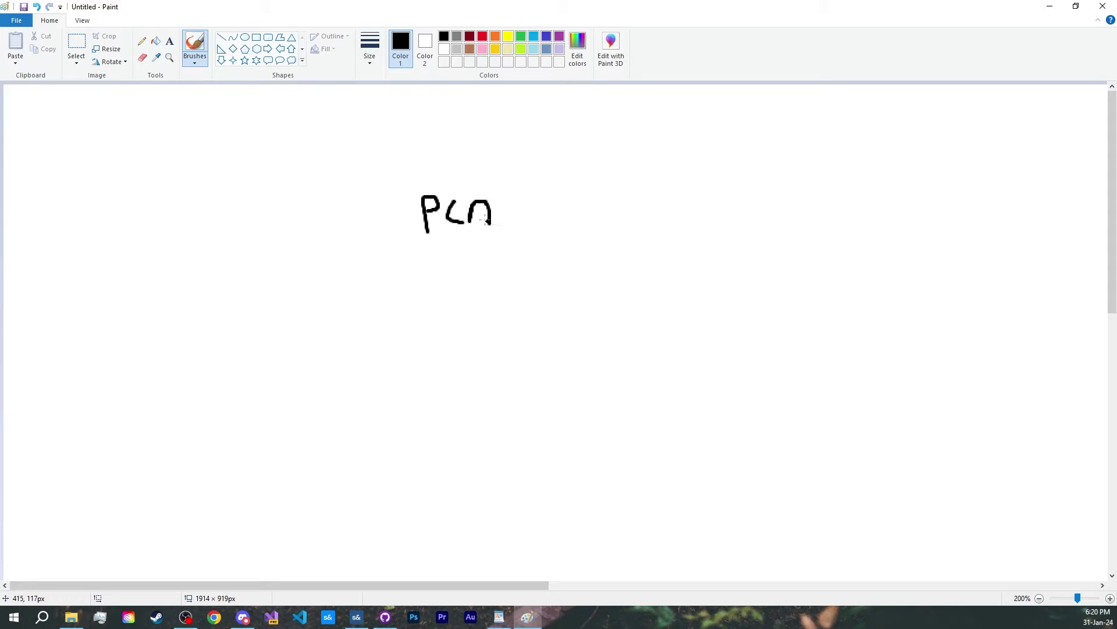
- Finish writing PLAYER and draw an arrow down-left to a stick figure
drag(501, 201, 587, 236)
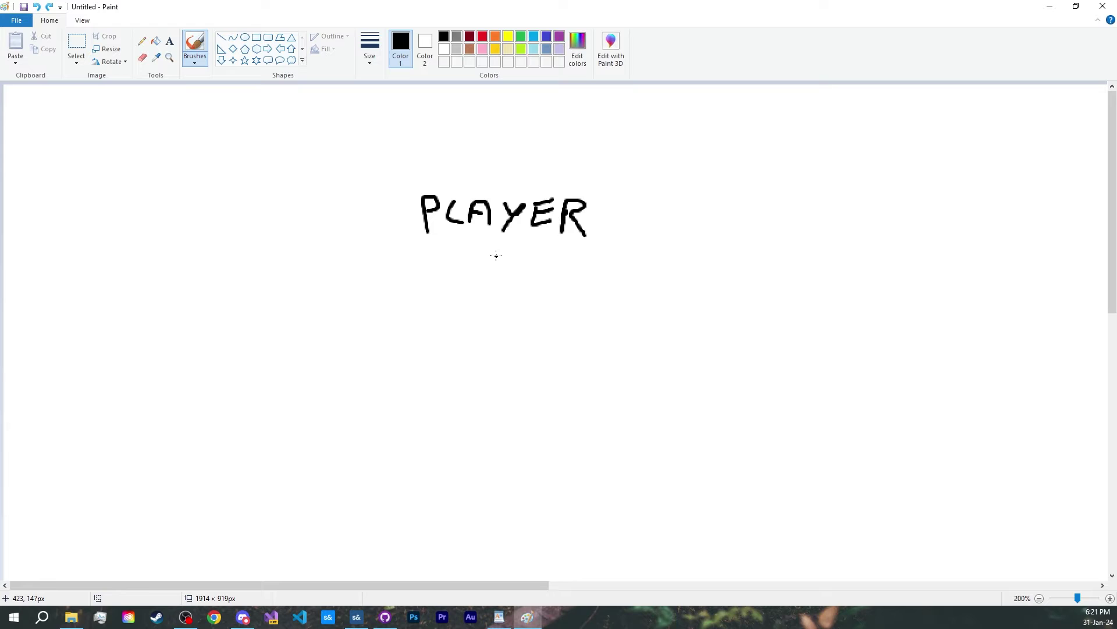
drag(472, 245, 469, 301)
drag(436, 288, 438, 314)
mouse_move(373, 356)
mouse_down()
mouse_move(364, 441)
mouse_move(421, 441)
mouse_up()
drag(341, 387, 370, 387)
drag(402, 383, 431, 380)
mouse_move(379, 409)
mouse_down()
mouse_move(402, 409)
mouse_move(393, 381)
mouse_up()
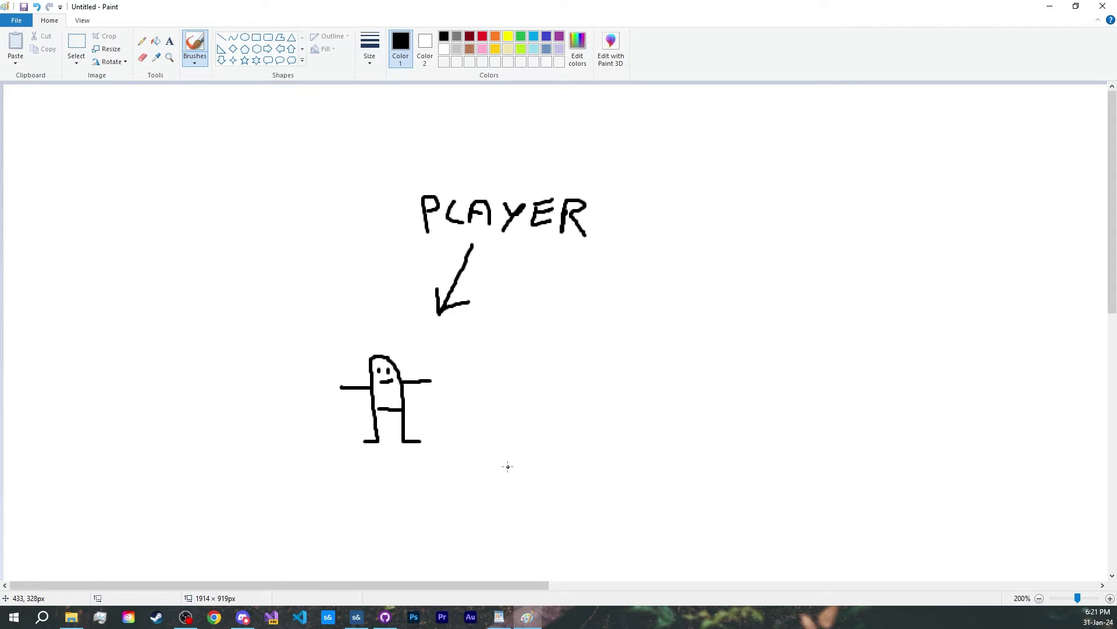
- Draw a second arrow down from PLAYER to a running figure
drag(570, 256, 608, 358)
drag(582, 338, 618, 335)
mouse_move(569, 438)
mouse_down()
mouse_move(612, 439)
mouse_move(593, 390)
mouse_up()
drag(567, 406, 610, 396)
mouse_move(584, 387)
mouse_down()
mouse_move(601, 387)
mouse_move(589, 389)
mouse_up()
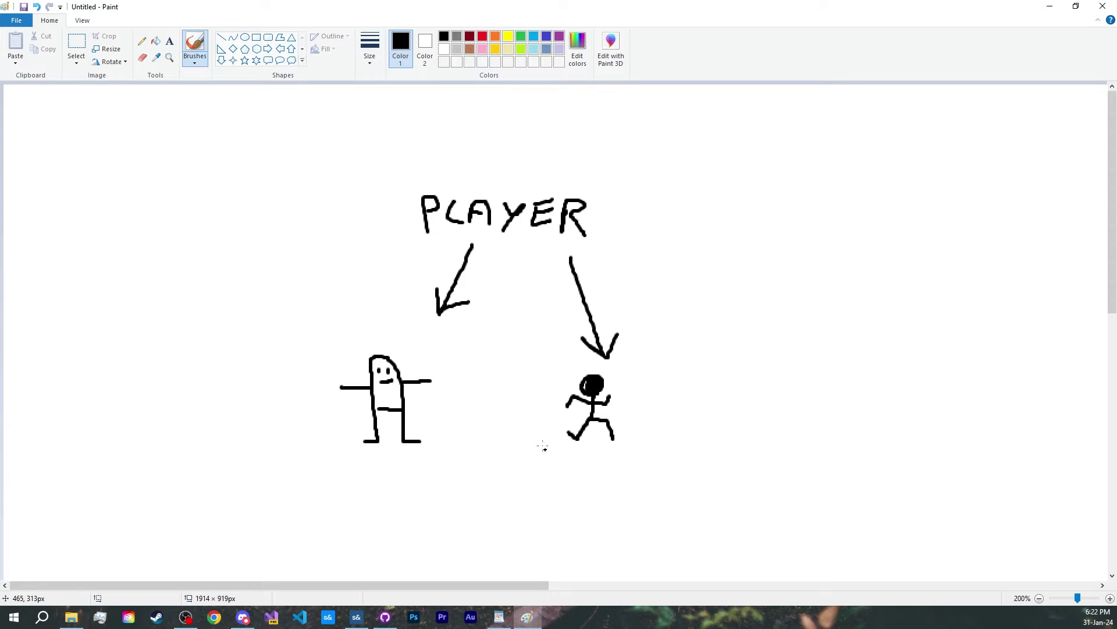
- Draw a left-pointing arrow from PLAYER to a waving figure
drag(396, 236, 316, 236)
drag(335, 222, 331, 259)
drag(231, 280, 282, 284)
mouse_move(245, 255)
mouse_down()
mouse_move(270, 255)
mouse_move(263, 233)
mouse_up()
mouse_move(231, 200)
mouse_down()
mouse_move(245, 233)
mouse_move(295, 254)
mouse_up()
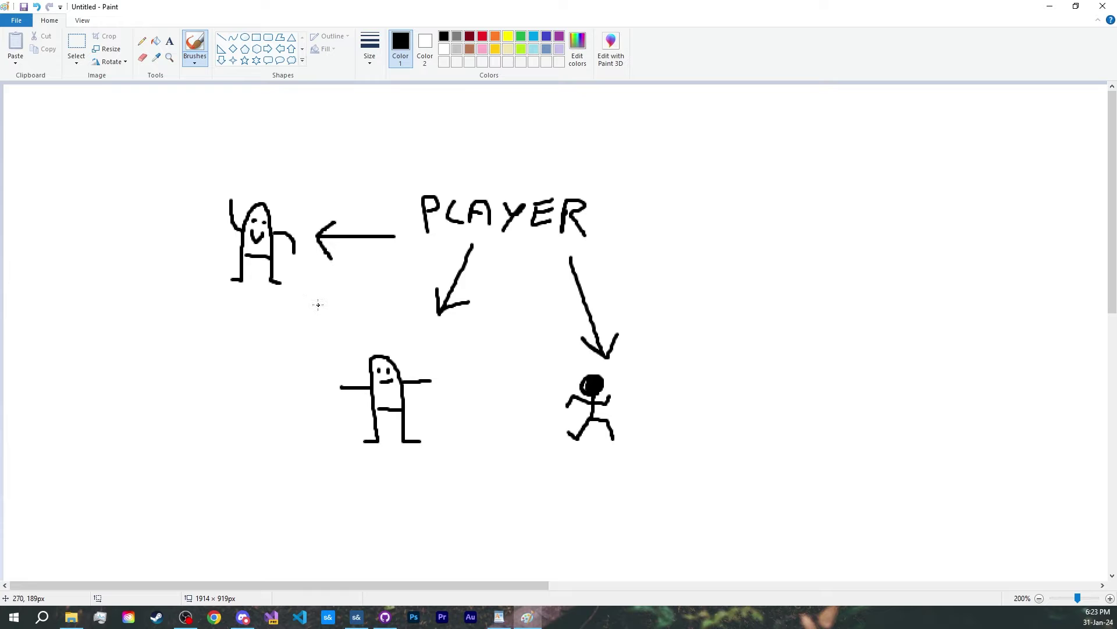
- Draw a right-pointing arrow to a camera doodle and circle the word PLAYER
mouse_move(618, 222)
mouse_down()
mouse_move(718, 228)
mouse_move(691, 238)
mouse_up()
drag(774, 208, 775, 210)
mouse_move(789, 201)
mouse_down()
mouse_move(791, 232)
mouse_move(843, 235)
mouse_up()
drag(838, 192, 841, 195)
drag(815, 198, 817, 199)
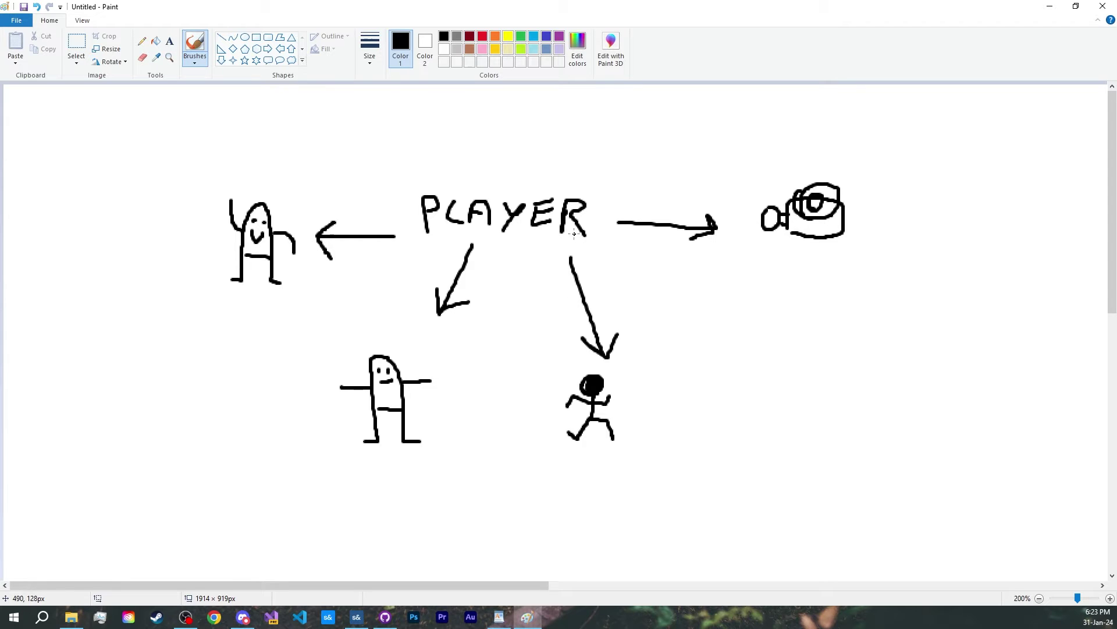
mouse_move(528, 176)
mouse_down()
mouse_move(401, 256)
mouse_move(583, 214)
mouse_up()
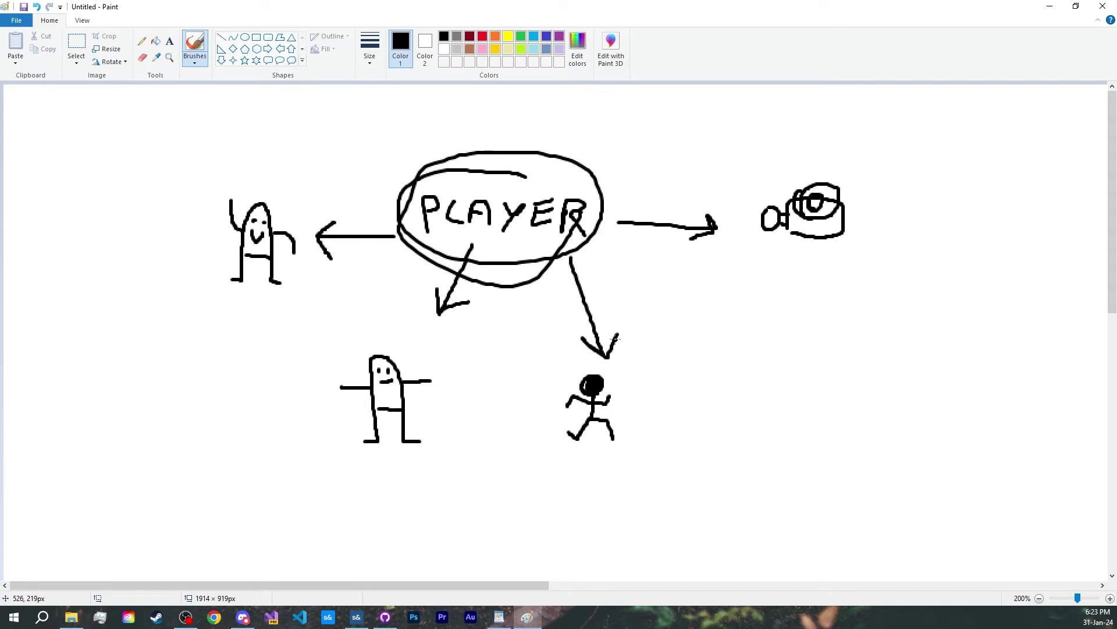
- Complete the lower-right arrowhead, link waving figure to lower figure, and draw an upper-right arrow
drag(618, 333, 605, 358)
mouse_move(287, 299)
mouse_down()
mouse_move(323, 327)
mouse_move(305, 352)
mouse_up()
drag(592, 174, 648, 141)
drag(612, 142, 644, 172)
- Write HP at the end of the upper-right arrow and underline it
mouse_move(677, 113)
mouse_down()
mouse_move(677, 146)
mouse_move(697, 132)
mouse_up()
drag(697, 112, 697, 148)
drag(712, 111, 712, 149)
drag(711, 113, 709, 133)
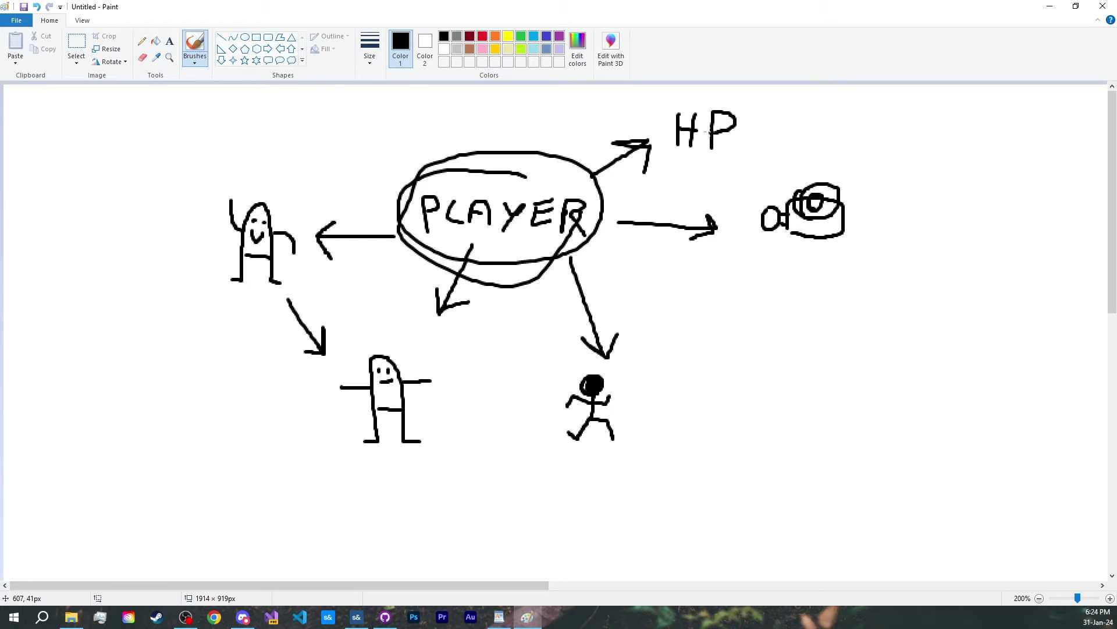
drag(674, 157, 732, 156)
- In s&box, create an empty object named Player and search components for 'model renderer'
key(alt+Tab)
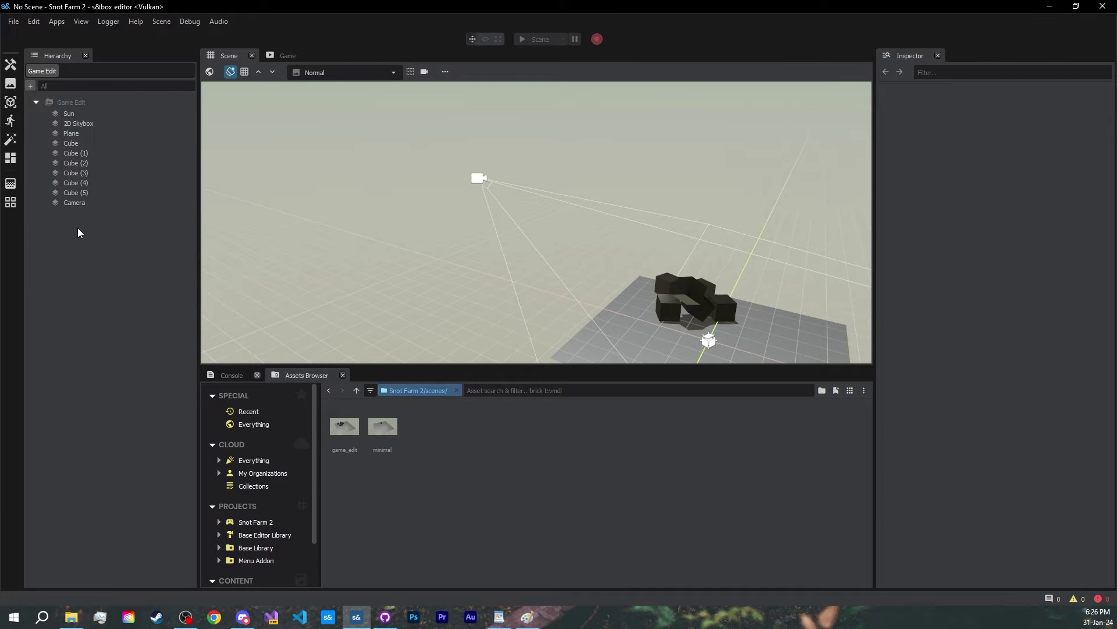
right_click(79, 229)
click(99, 235)
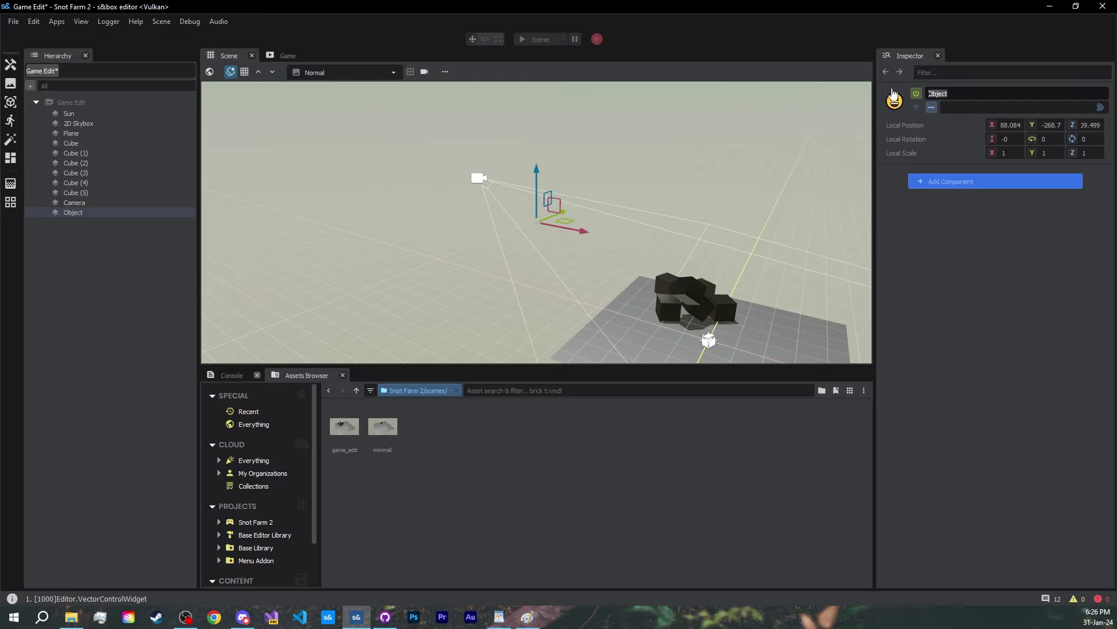
text(Player)
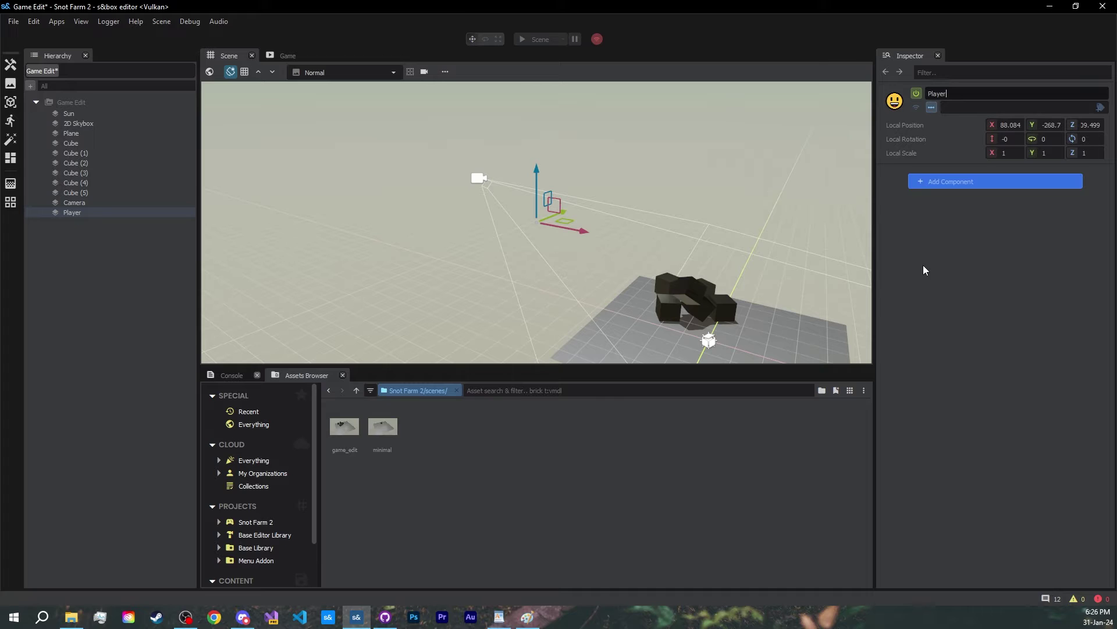
click(1060, 181)
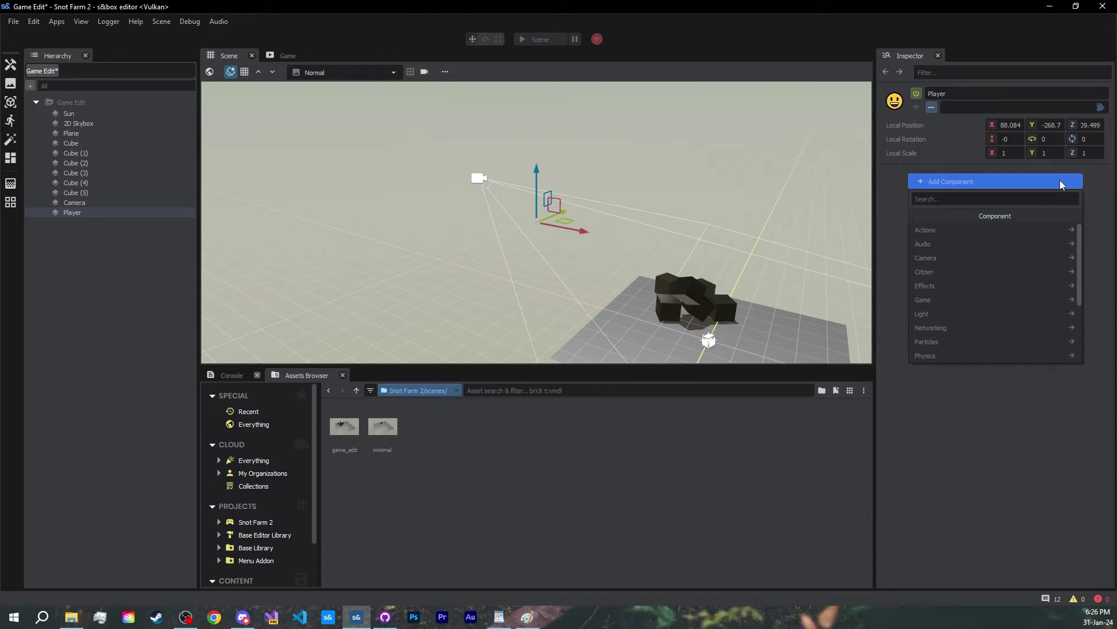
text(model renderer)
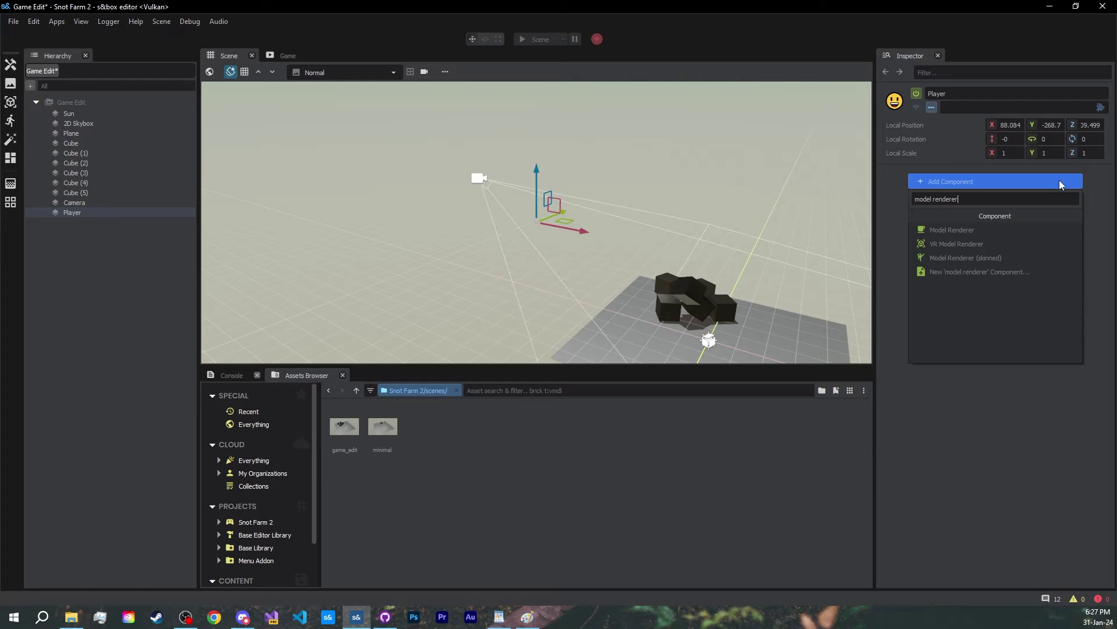
- Add a Model Renderer (skinned) and set its model to models/citizen/citizen.vmdl
click(956, 256)
click(1011, 186)
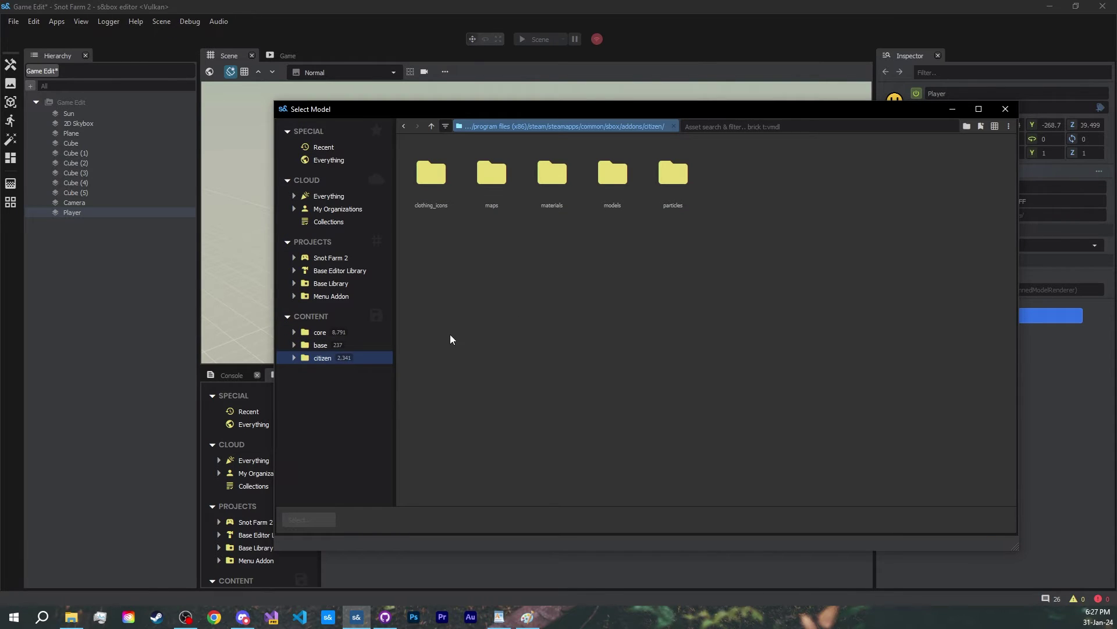
double_click(621, 179)
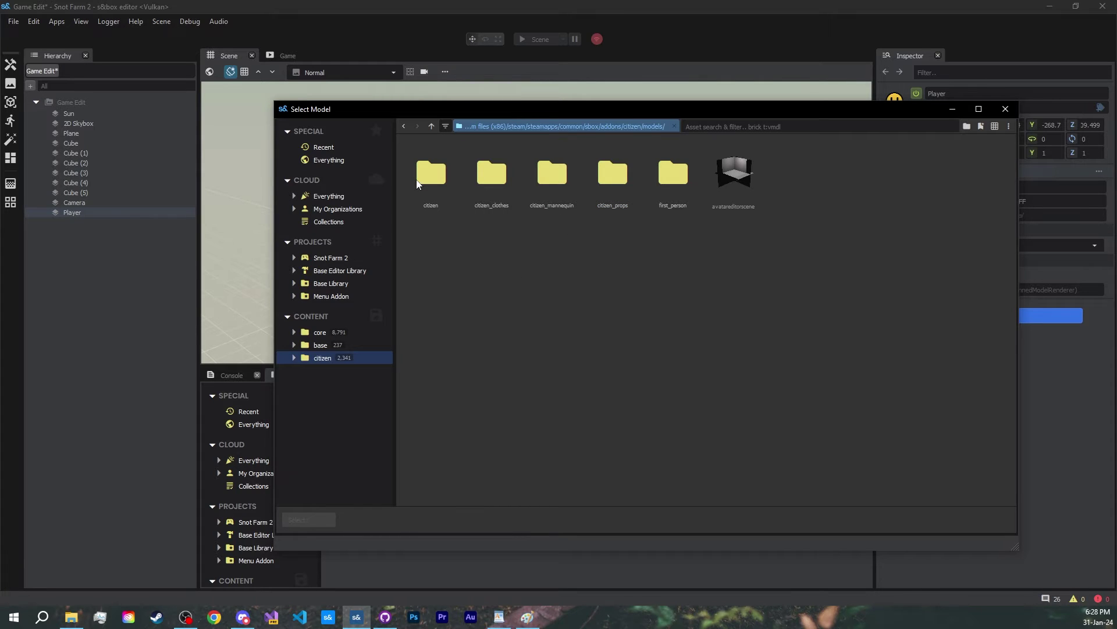
double_click(431, 174)
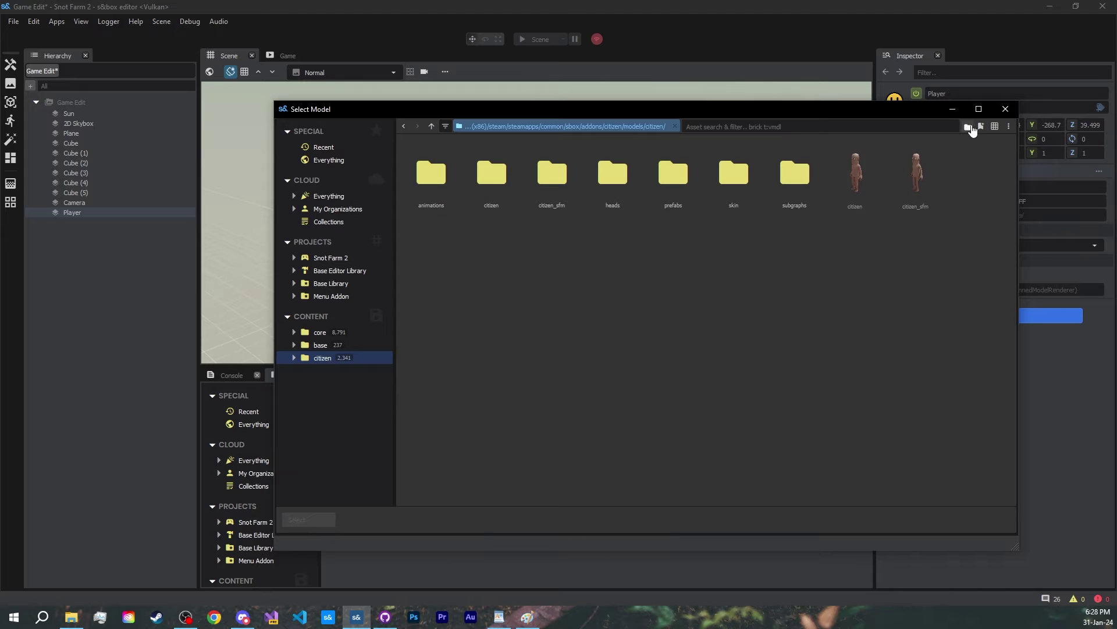
click(865, 177)
double_click(865, 177)
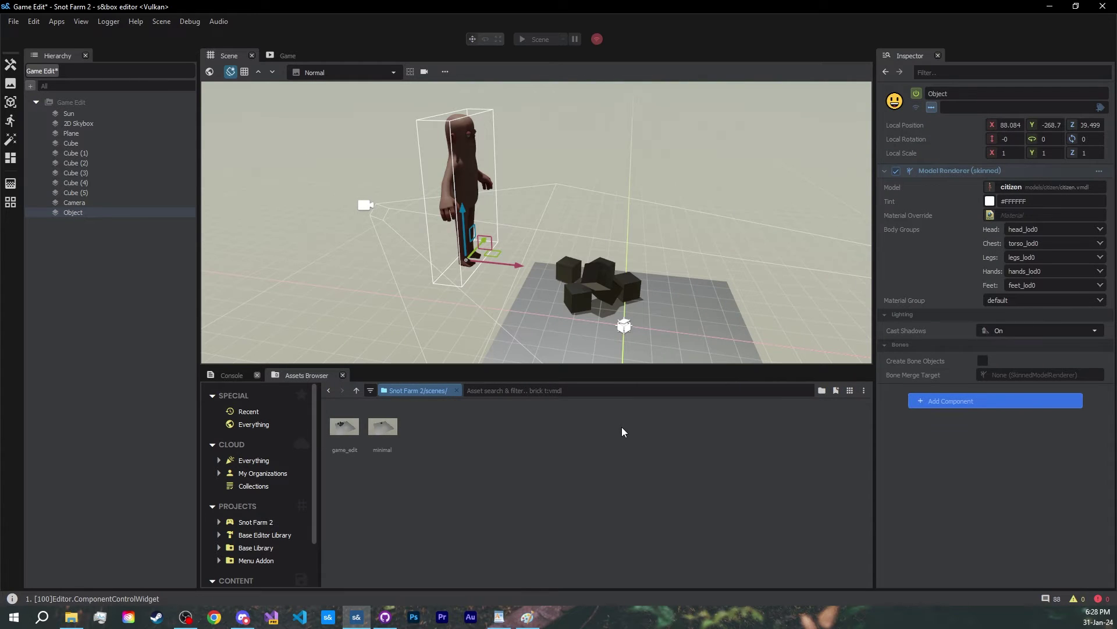
- Move the citizen to a new spot, save the scene, and test it with Play and Stop
right_drag(614, 350, 609, 192)
drag(609, 192, 507, 349)
right_drag(507, 349, 420, 303)
key(ctrl+s)
click(531, 41)
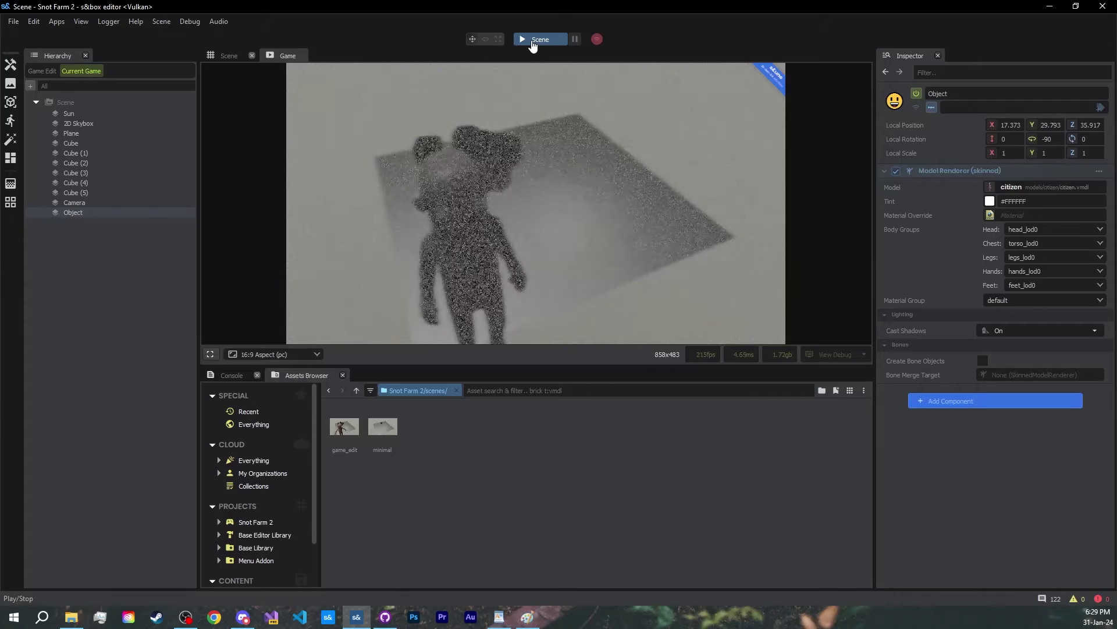
click(533, 42)
- Remove the Sharpen, FilmGrain and Blur effects from the Camera
click(73, 202)
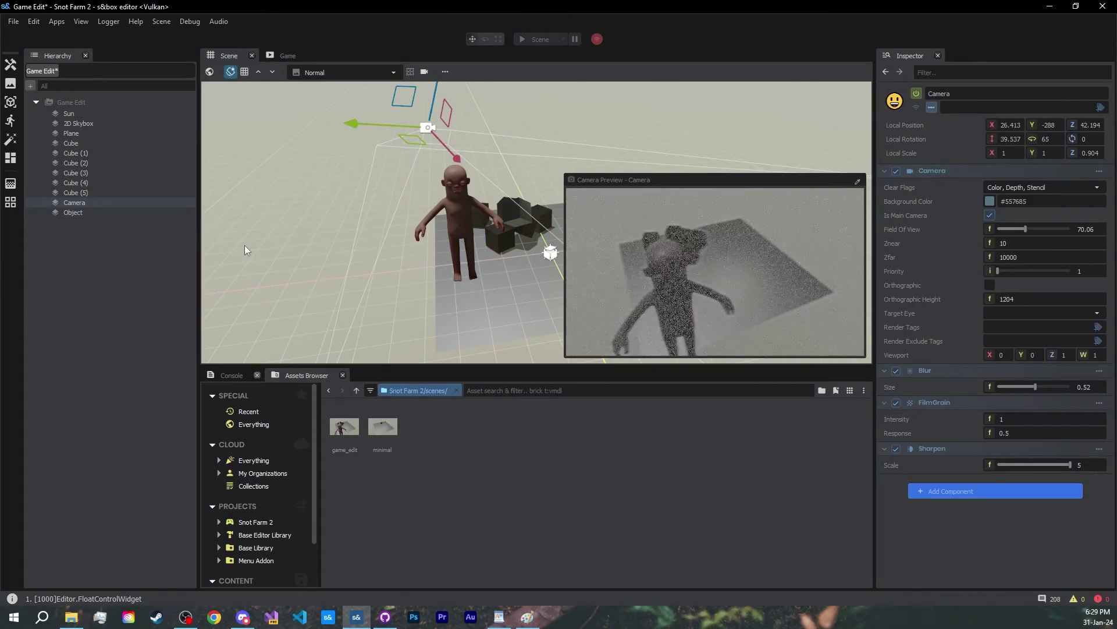
right_click(955, 452)
click(998, 503)
right_click(938, 404)
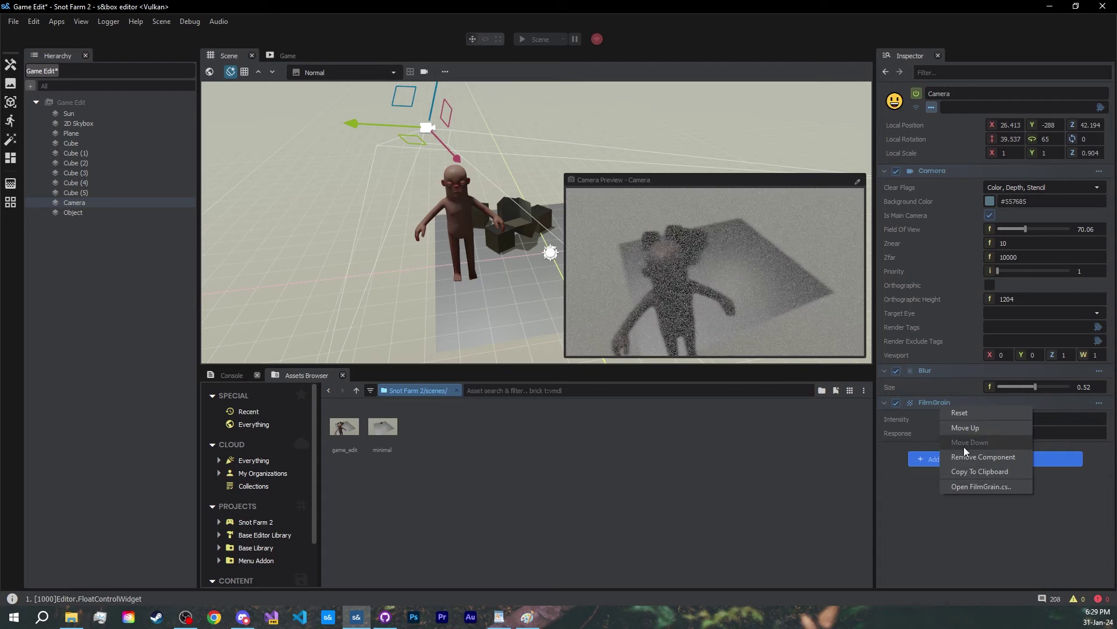
click(966, 457)
right_click(933, 370)
click(964, 422)
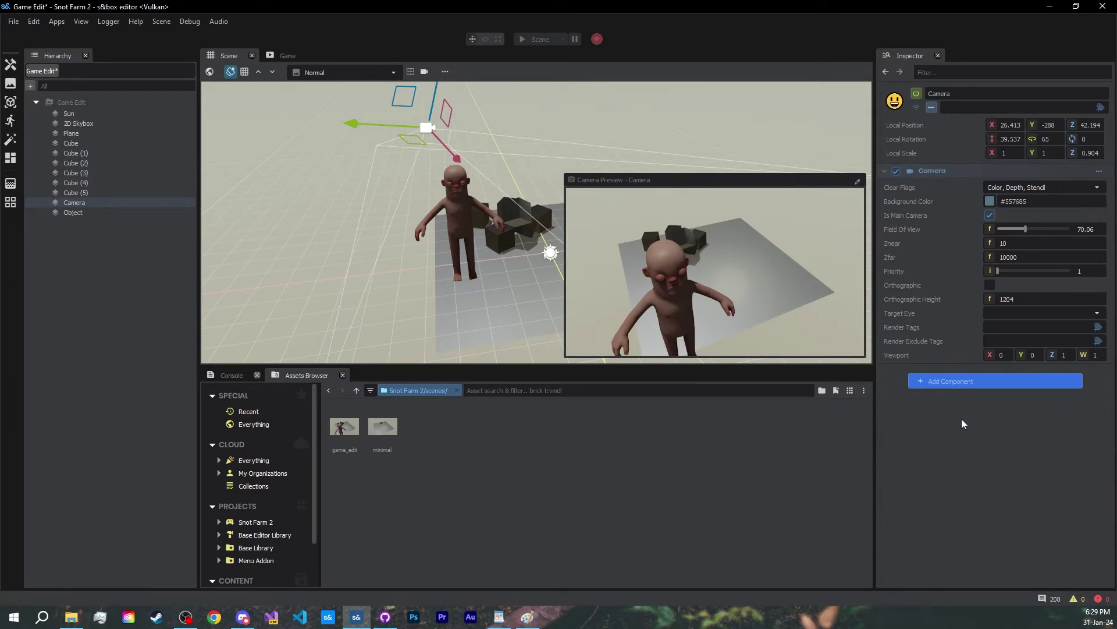
click(457, 227)
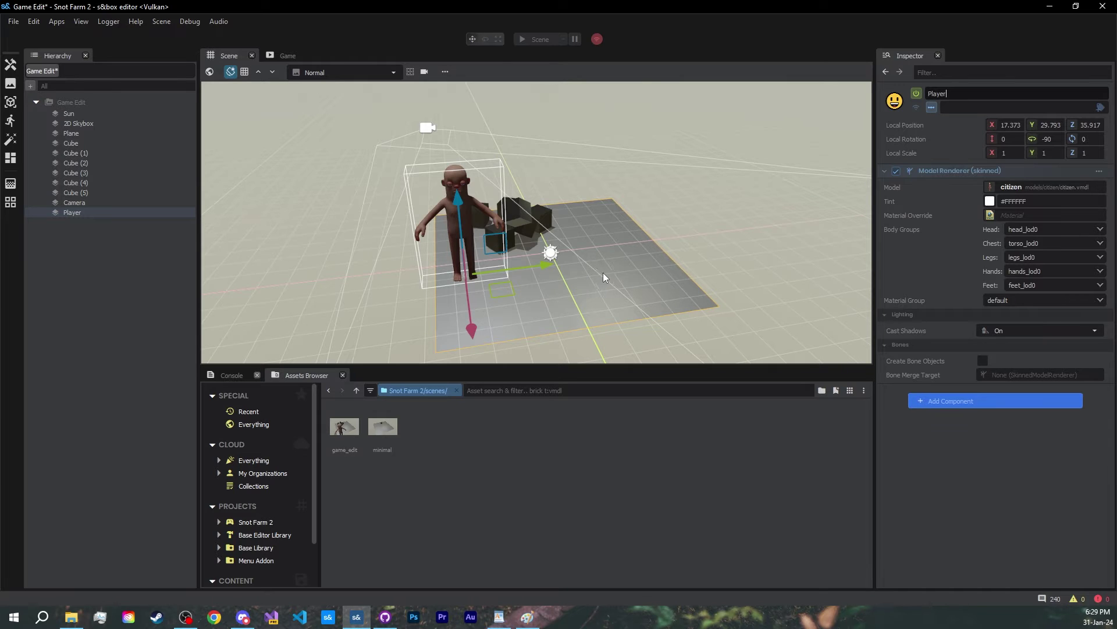
- Add a Character Controller to Player, save, and collapse the Character Controller and Model Renderer panels
click(969, 401)
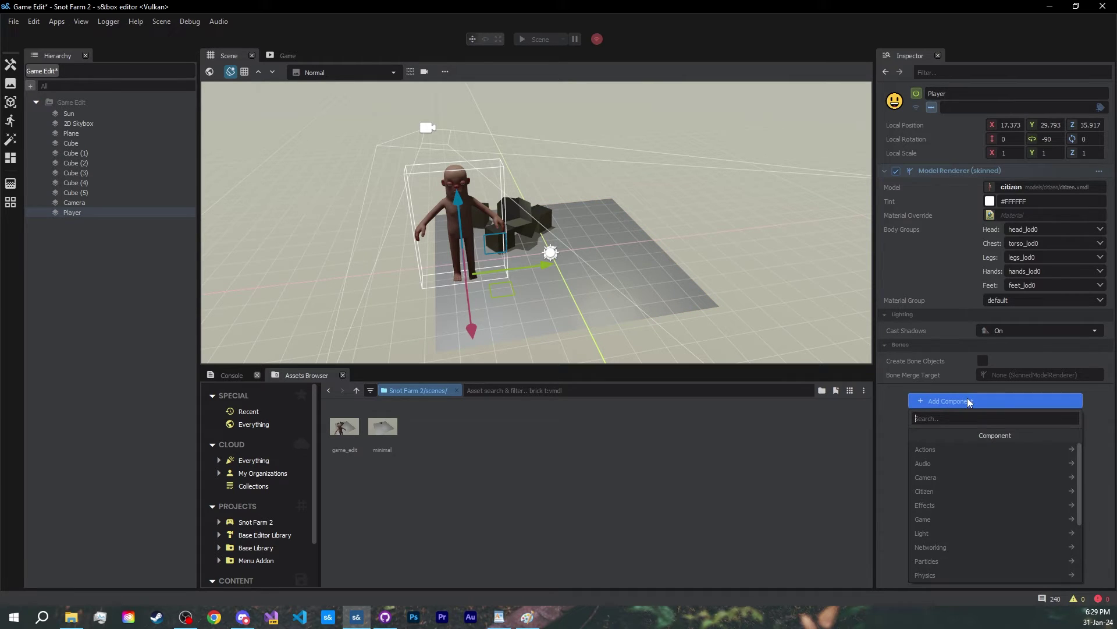
text(character)
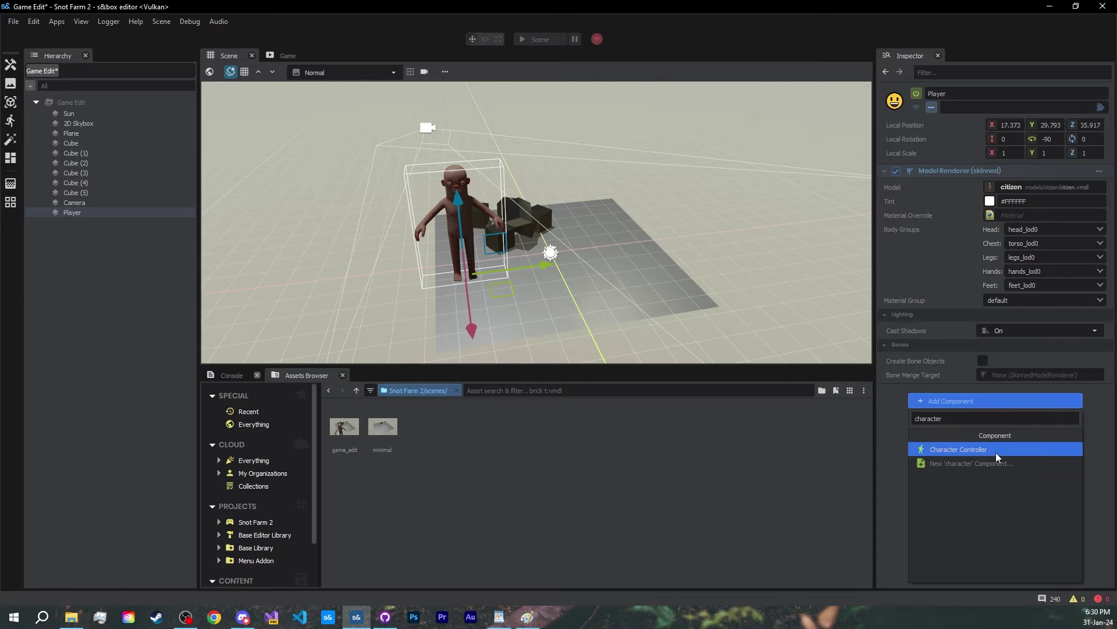
click(996, 452)
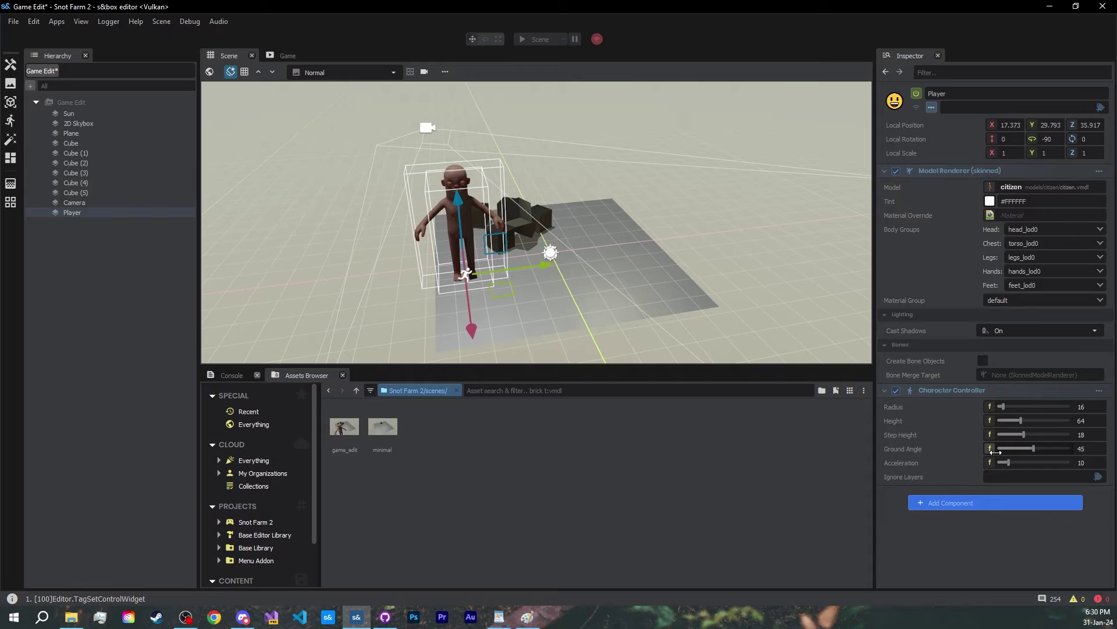
key(ctrl+s)
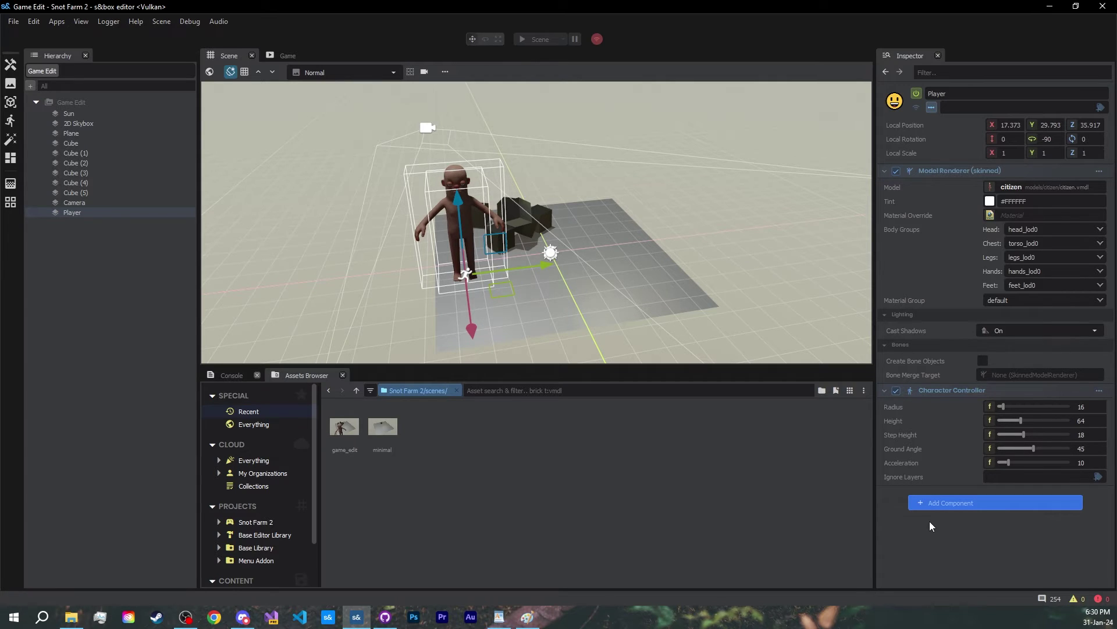
click(885, 392)
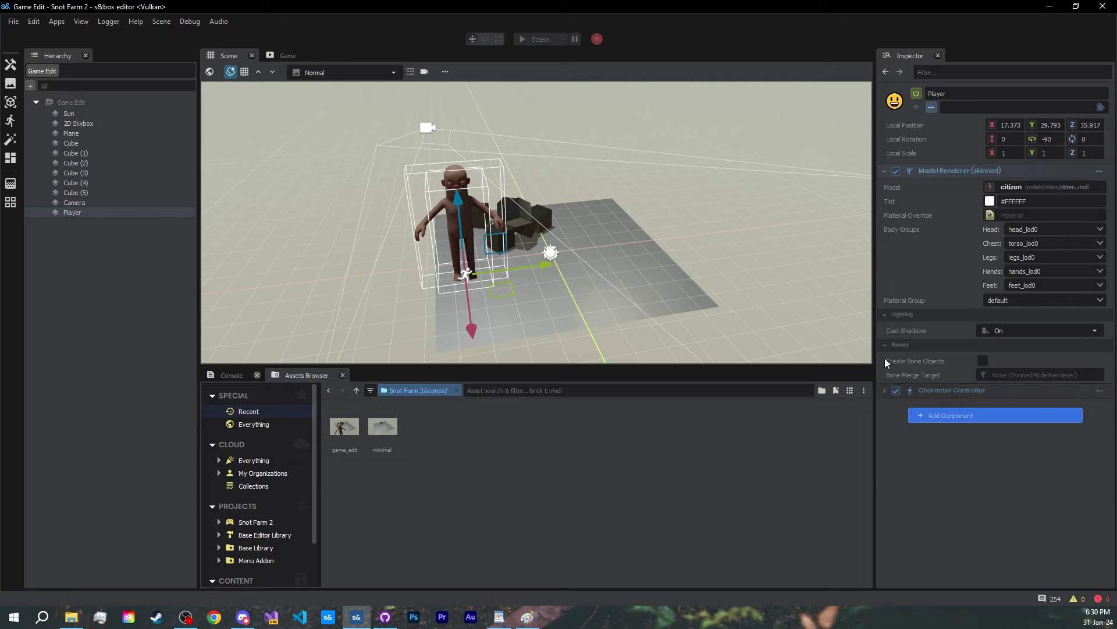
click(885, 171)
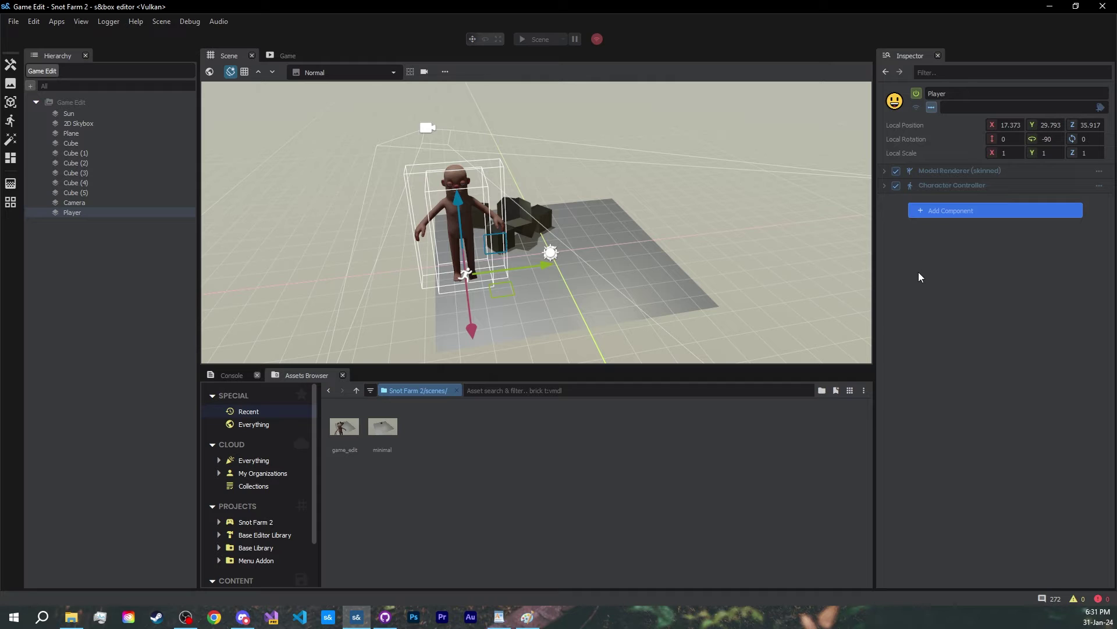
- Add a Citizen Animation Helper and drag the skinned Model Renderer onto its Target field
click(970, 210)
text(citizen)
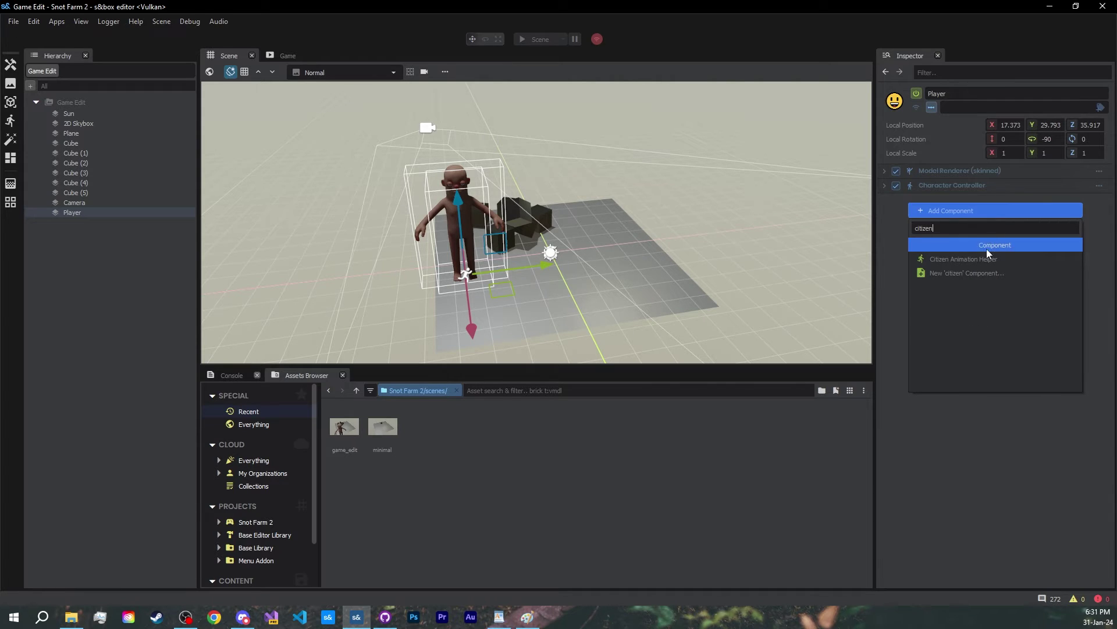
click(979, 266)
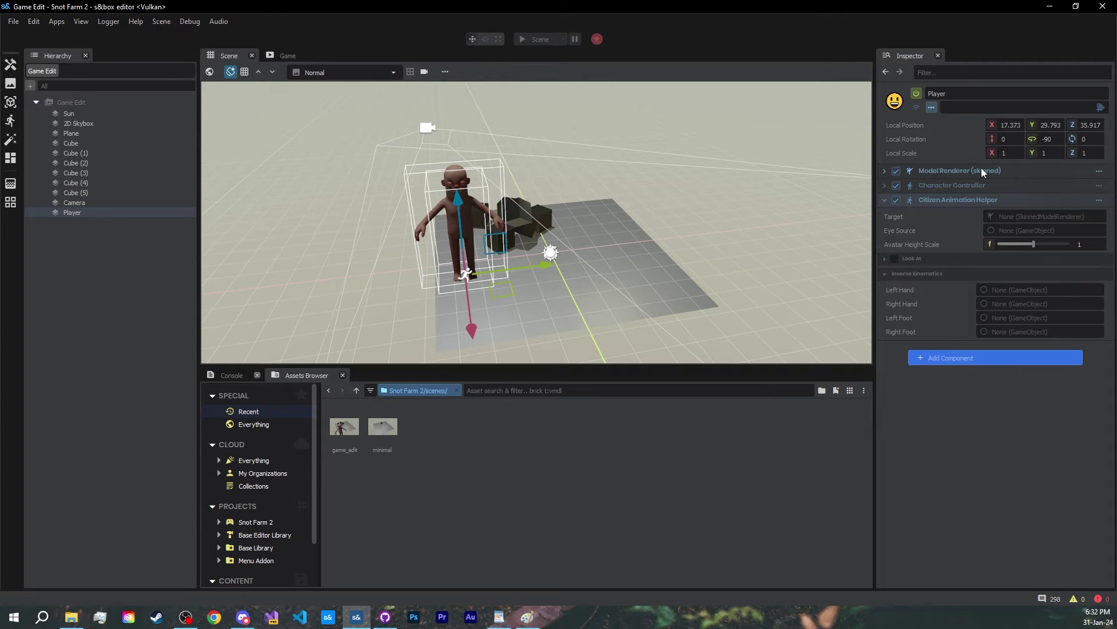
drag(983, 171, 996, 218)
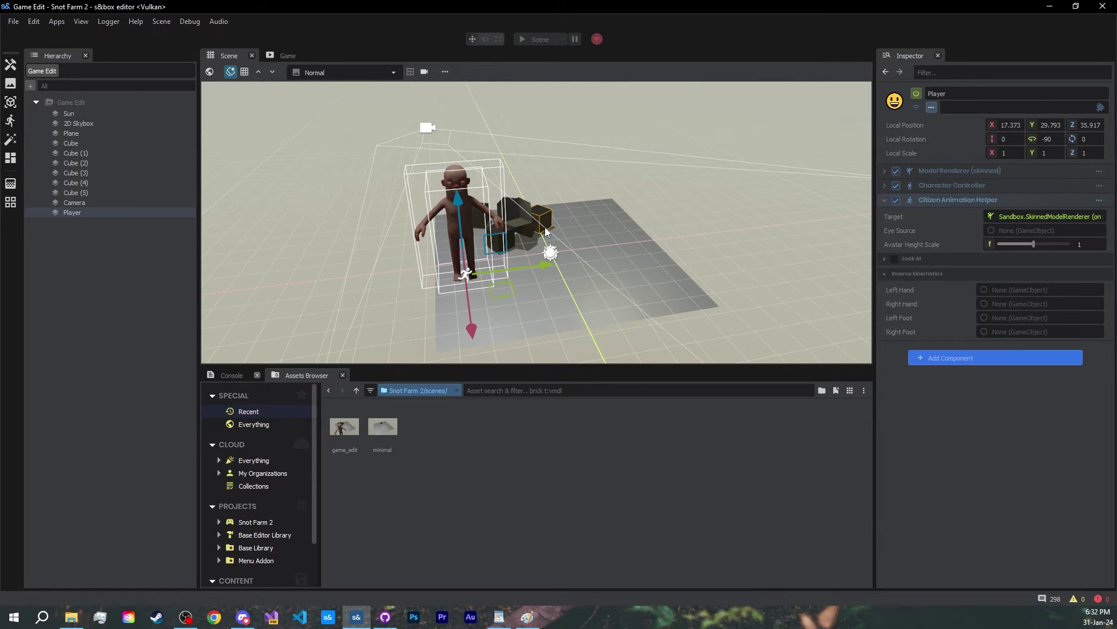
click(347, 282)
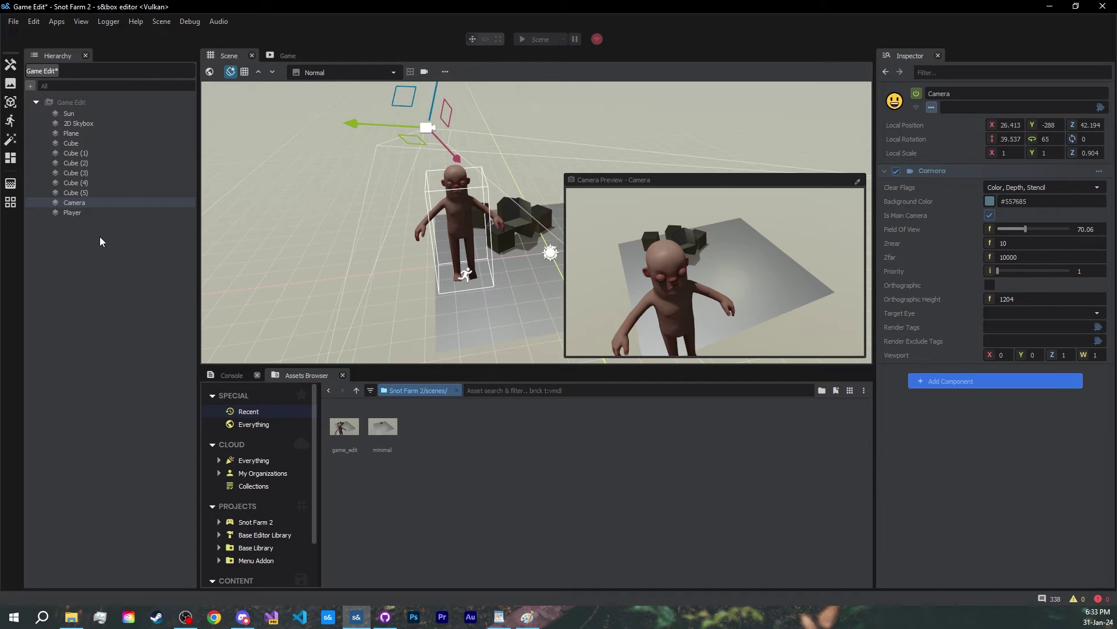
- Parent the Camera under Player in the Hierarchy and expand Player to show it
key(ctrl+z)
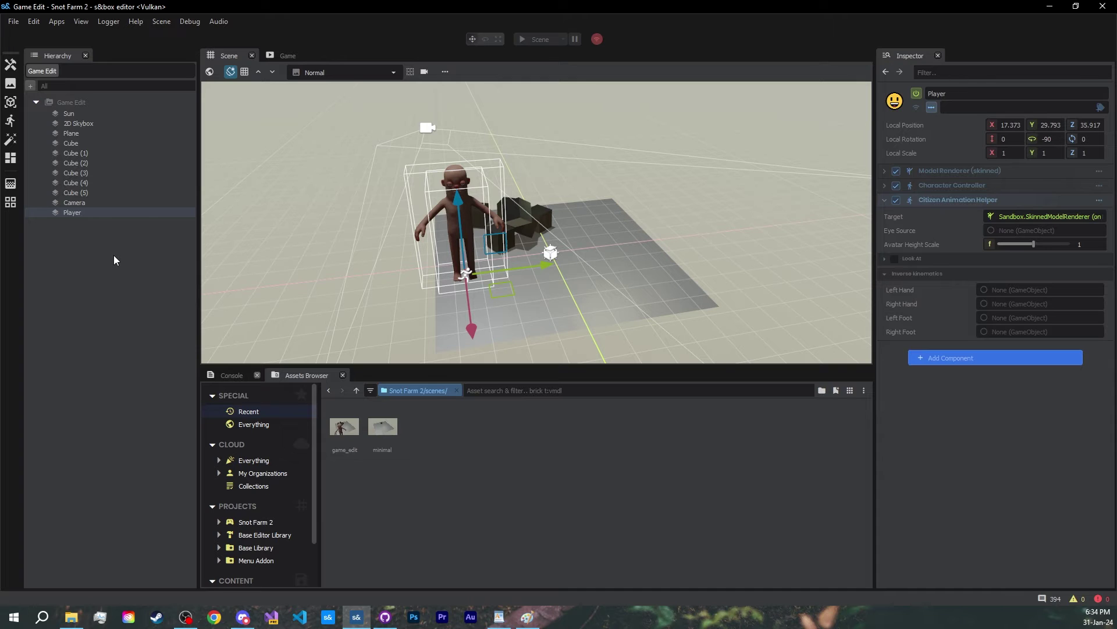
click(103, 203)
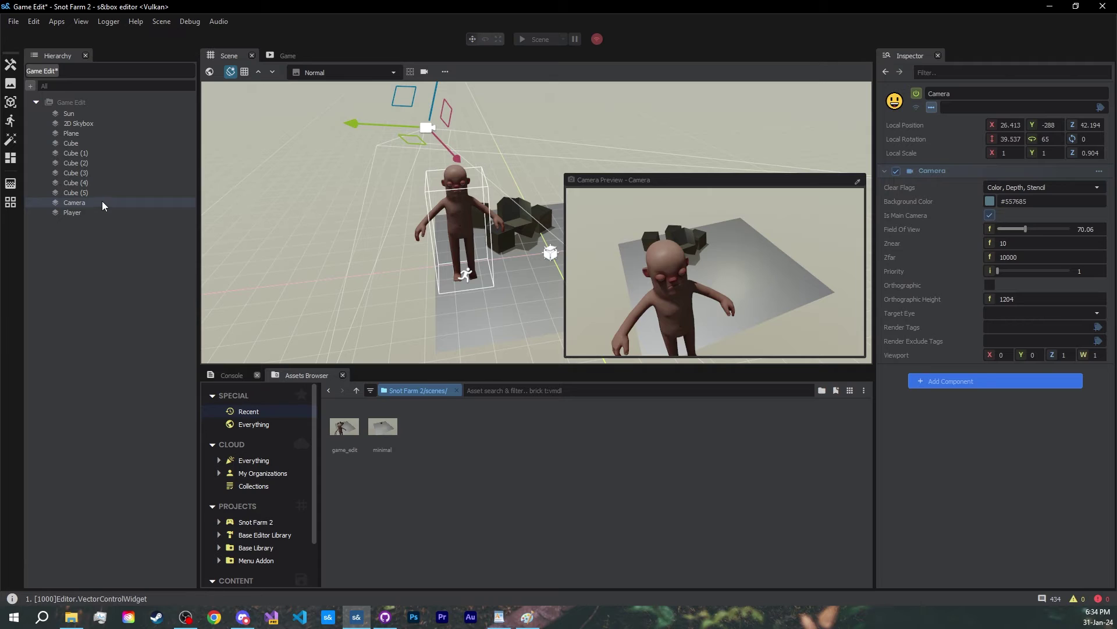
drag(113, 205, 82, 220)
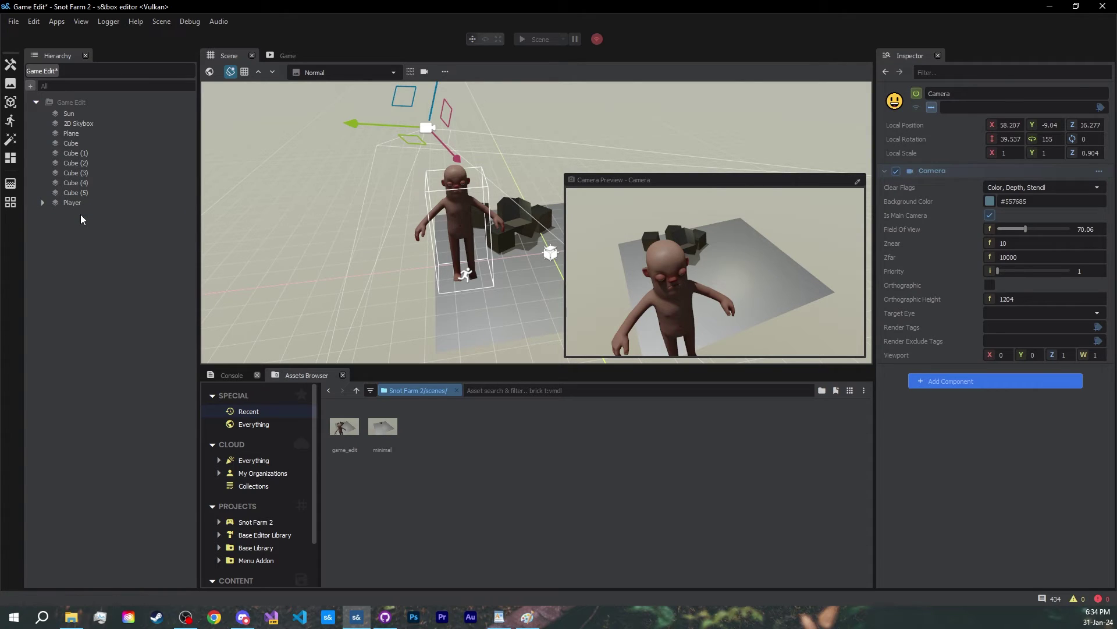
click(43, 203)
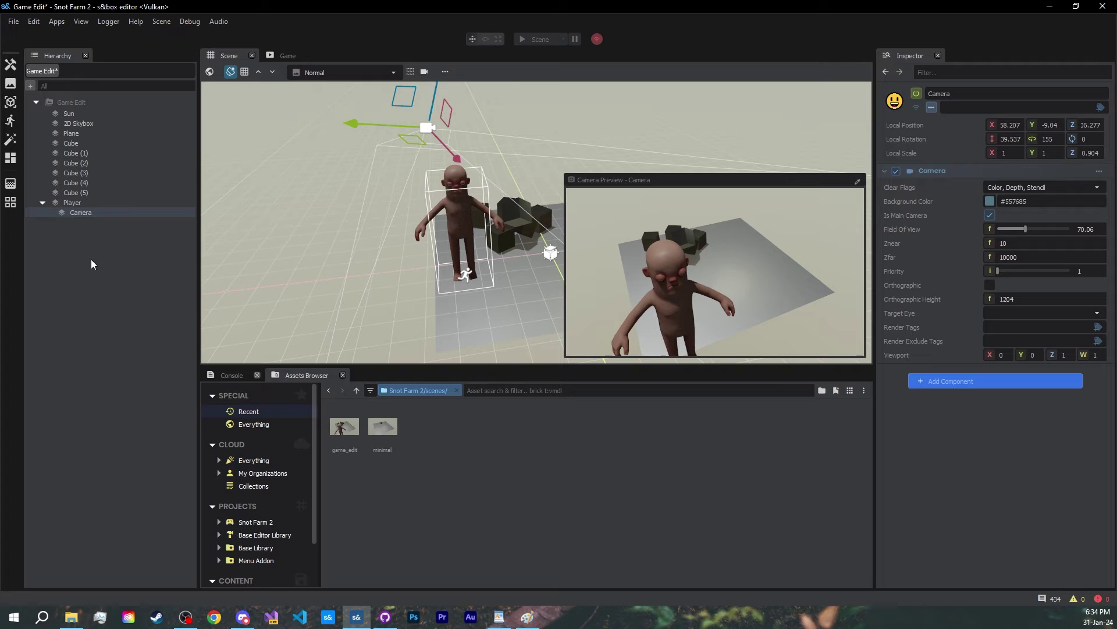
right_click(65, 205)
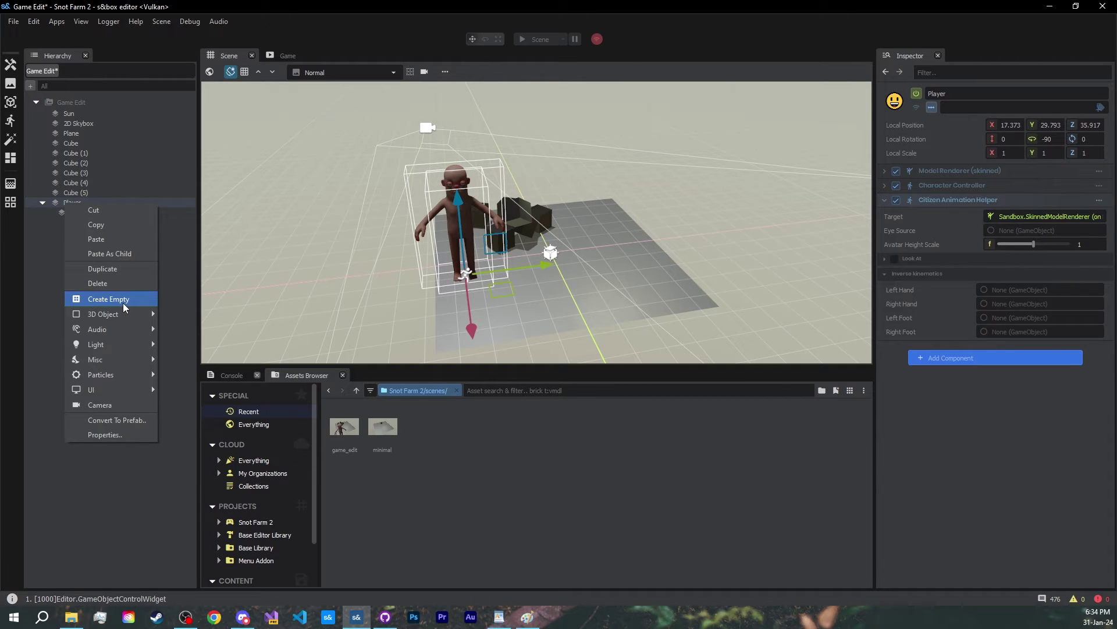
click(47, 288)
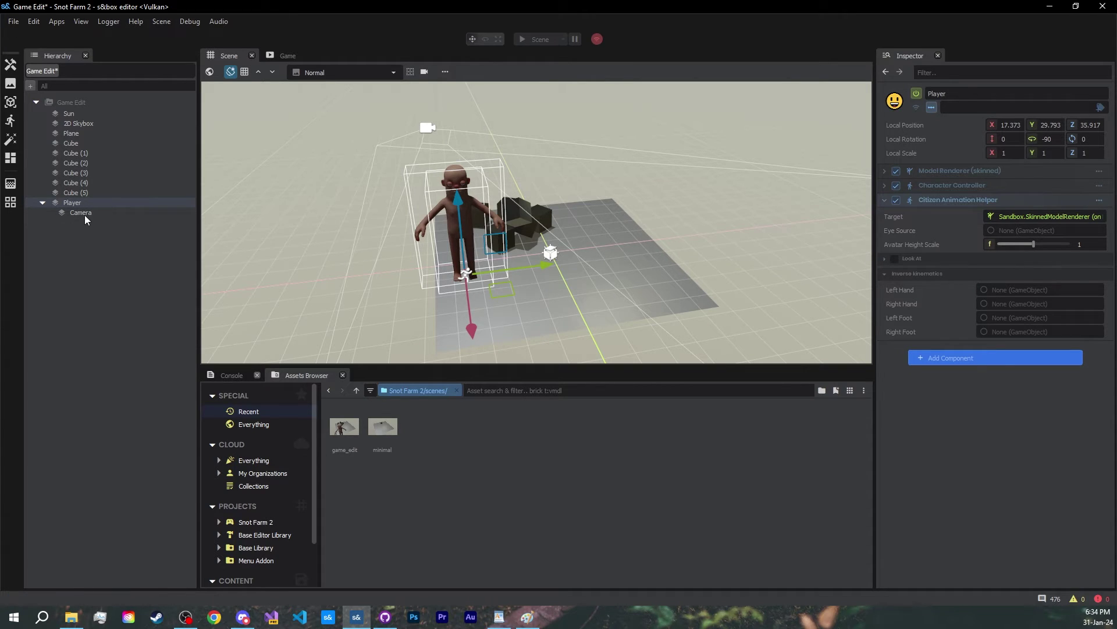
click(82, 213)
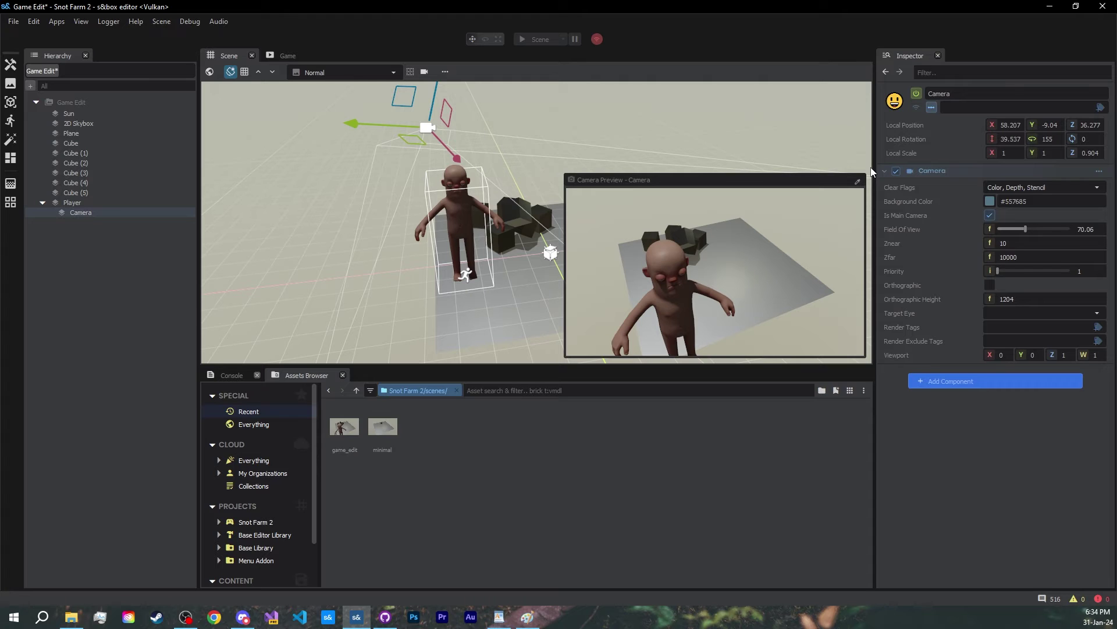
- Drag Player's Local Position X from 17.373 to 36.973
click(73, 202)
drag(994, 125, 1057, 150)
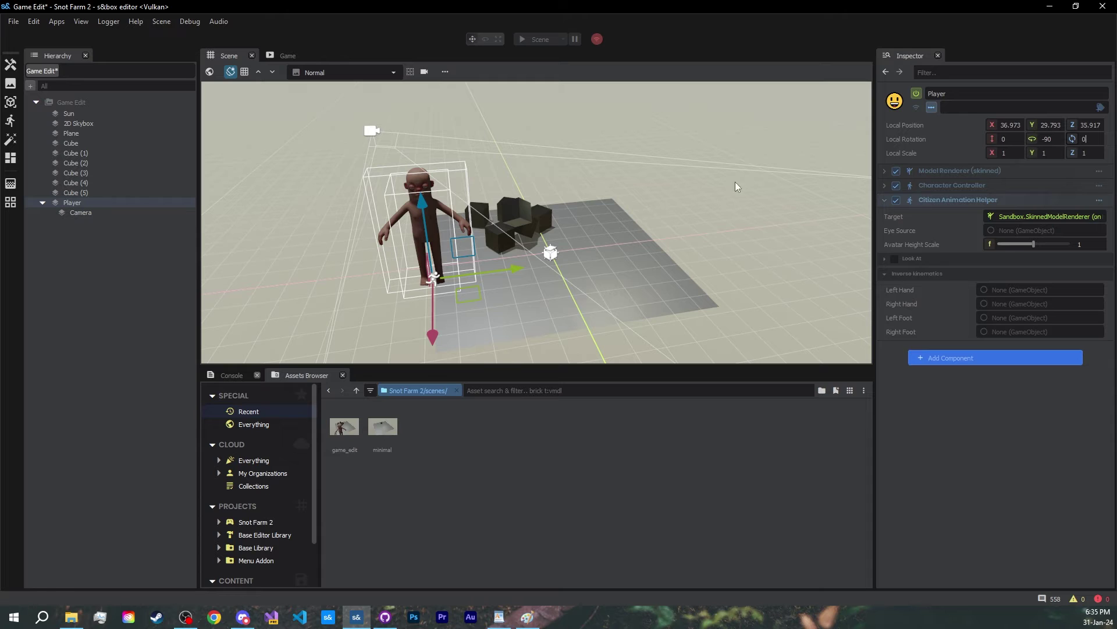
- Undo the child Camera's moves back to its saved transform, pitched 15°, framing the citizen
click(612, 243)
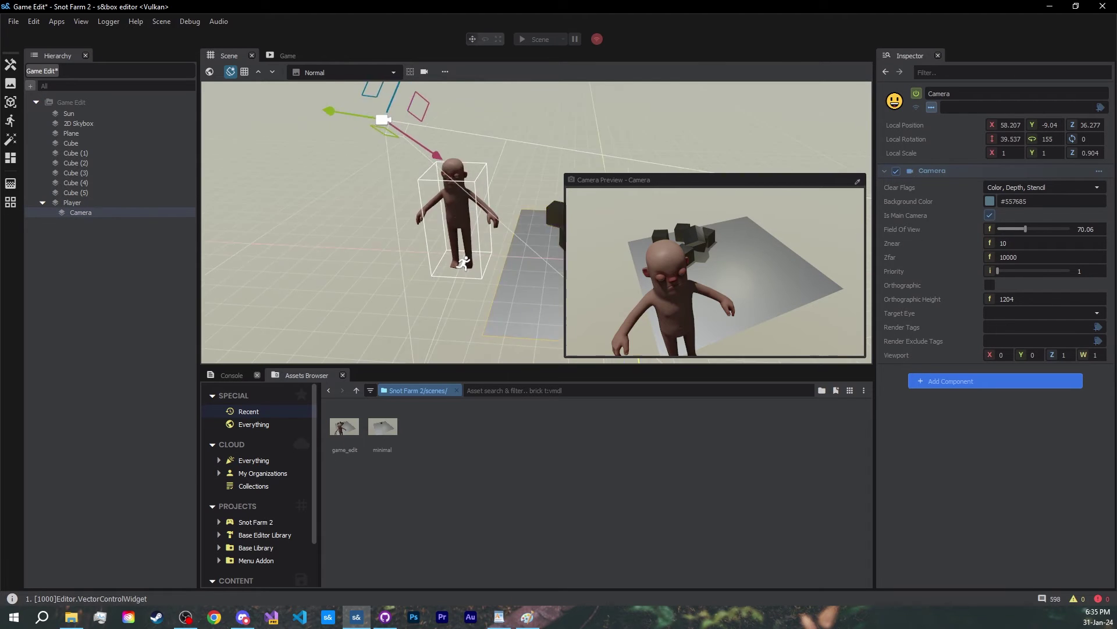
key(e)
key(ctrl+z)
key(ctrl+z)
key(ctrl+z)
key(ctrl+z)
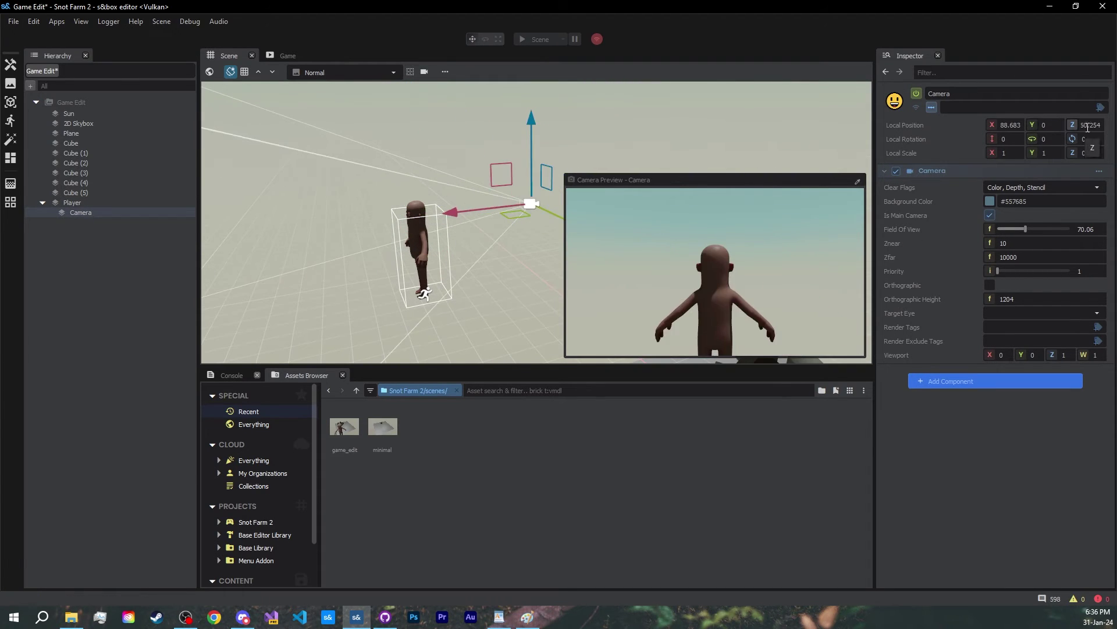
key(ctrl+z)
key(ctrl+z)
key(ctrl+z)
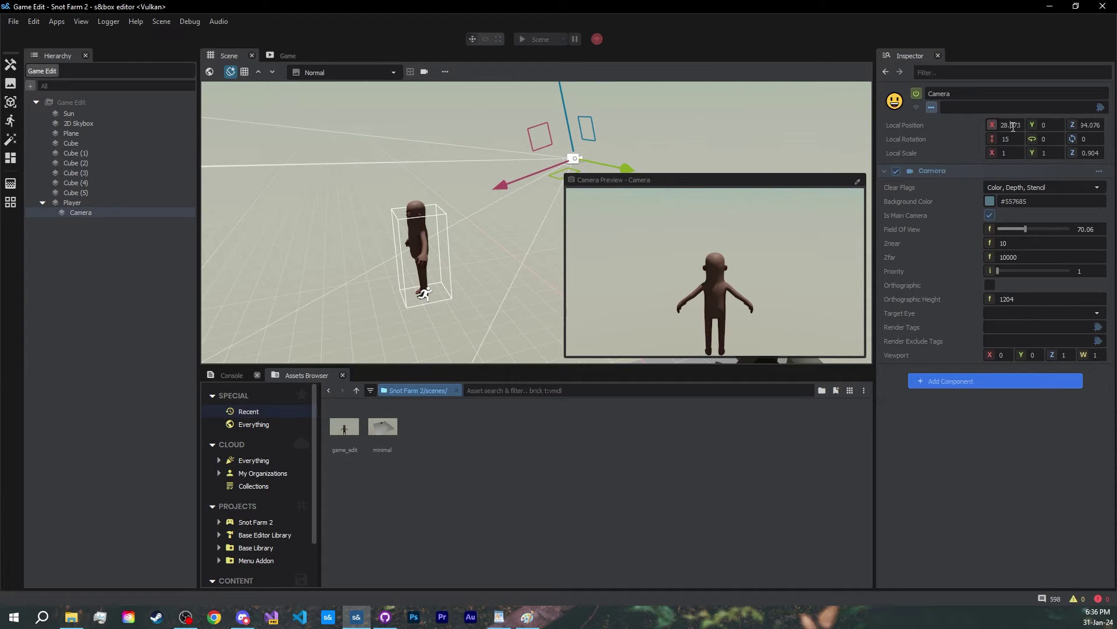
- On the Player, start a new component named 'Snot Player' from the simple component template
click(113, 204)
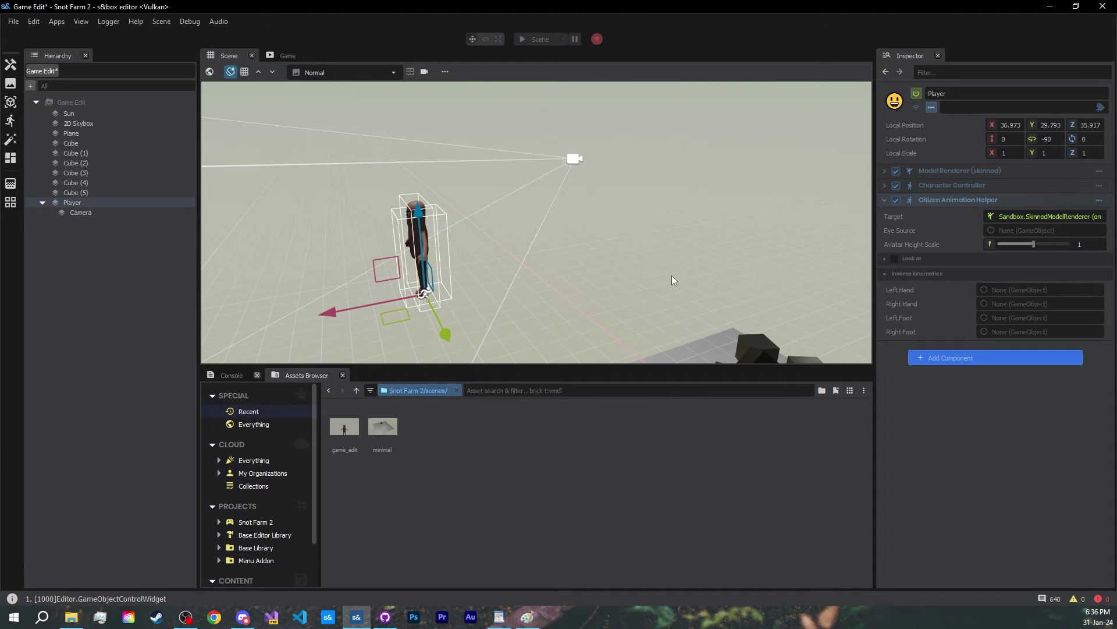
click(945, 359)
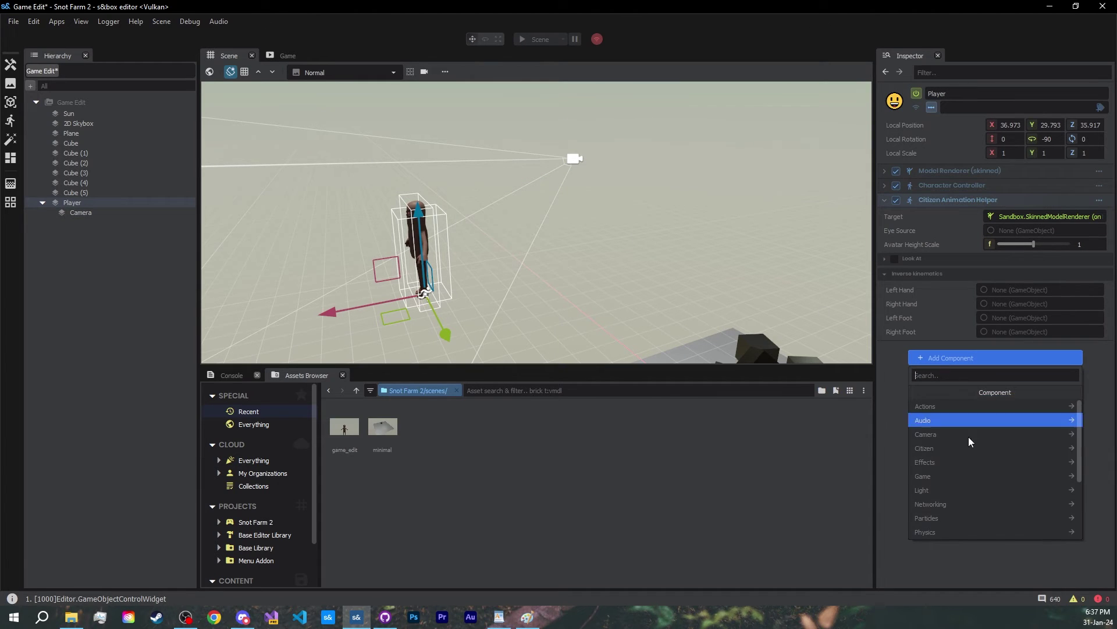
scroll(970, 465, down, 3)
click(969, 533)
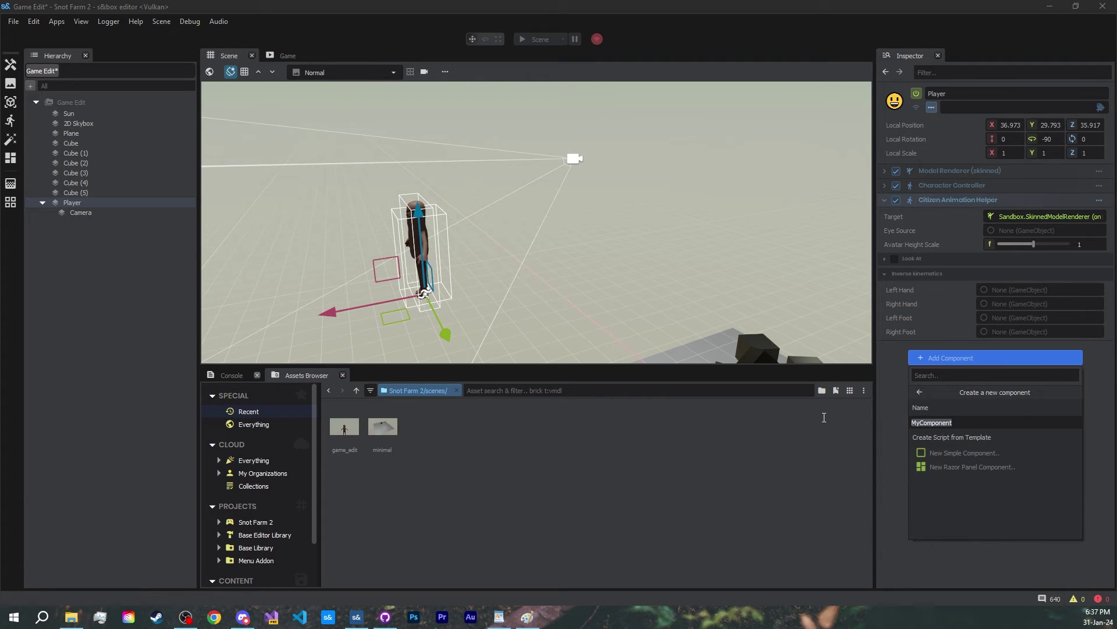
text(Snot Player)
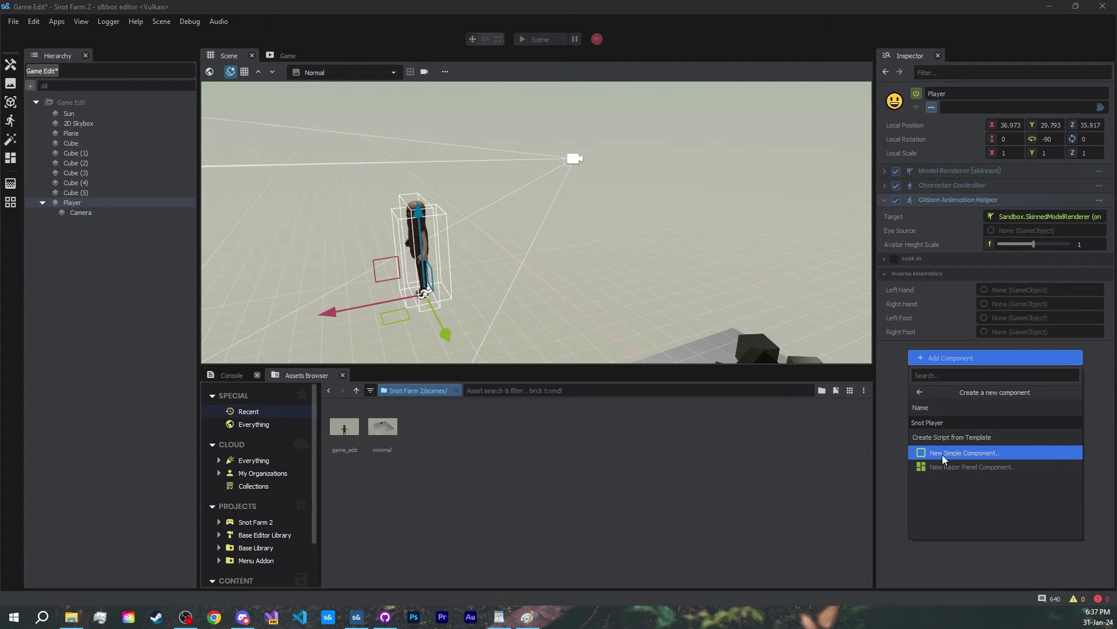
click(944, 453)
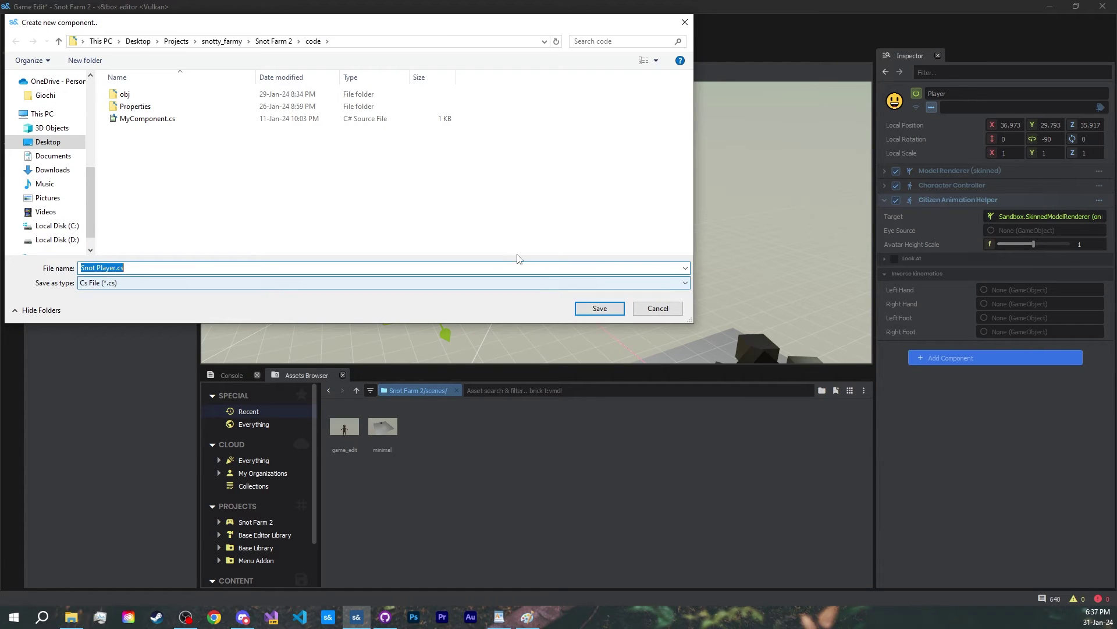
- Create a 'Components' folder in the code folder and save the Snot Player script there
click(170, 146)
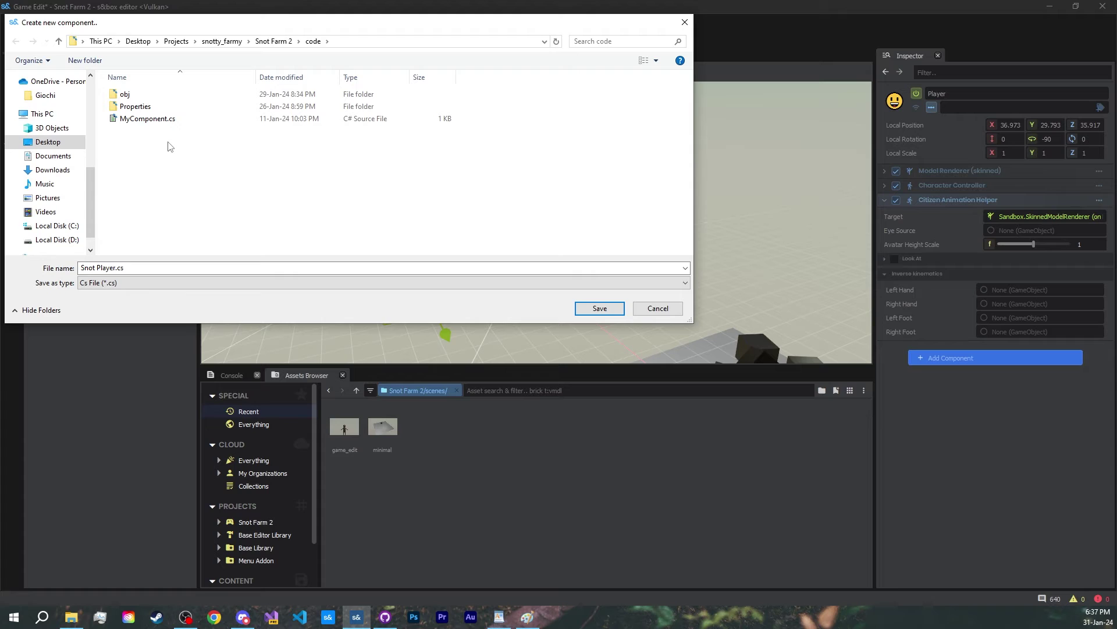
right_click(170, 146)
click(324, 323)
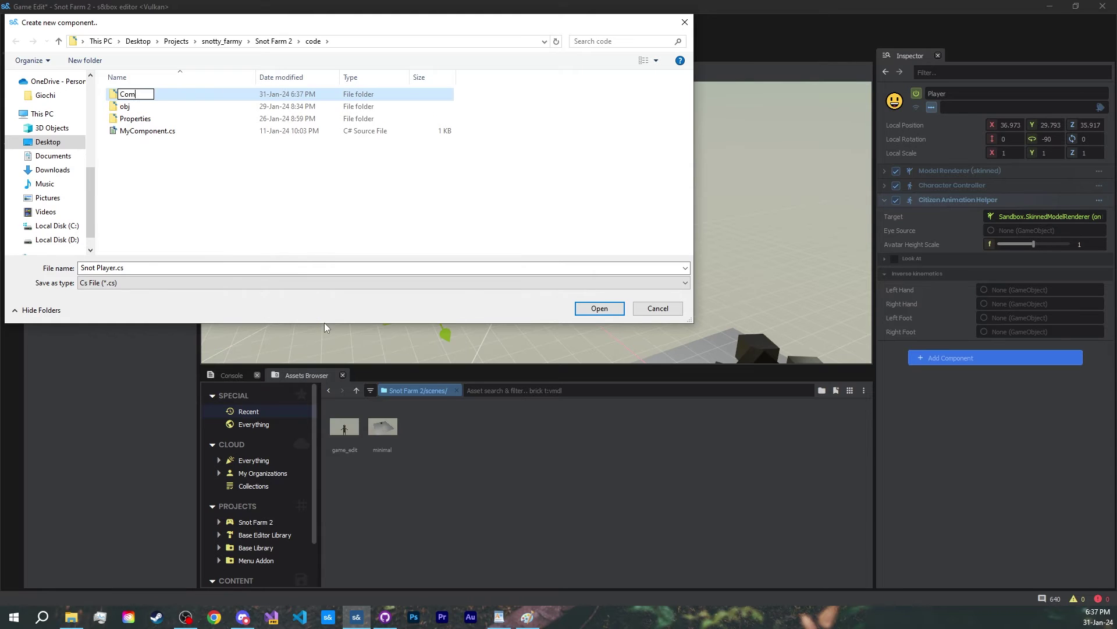
text(Components)
key(Return)
double_click(190, 94)
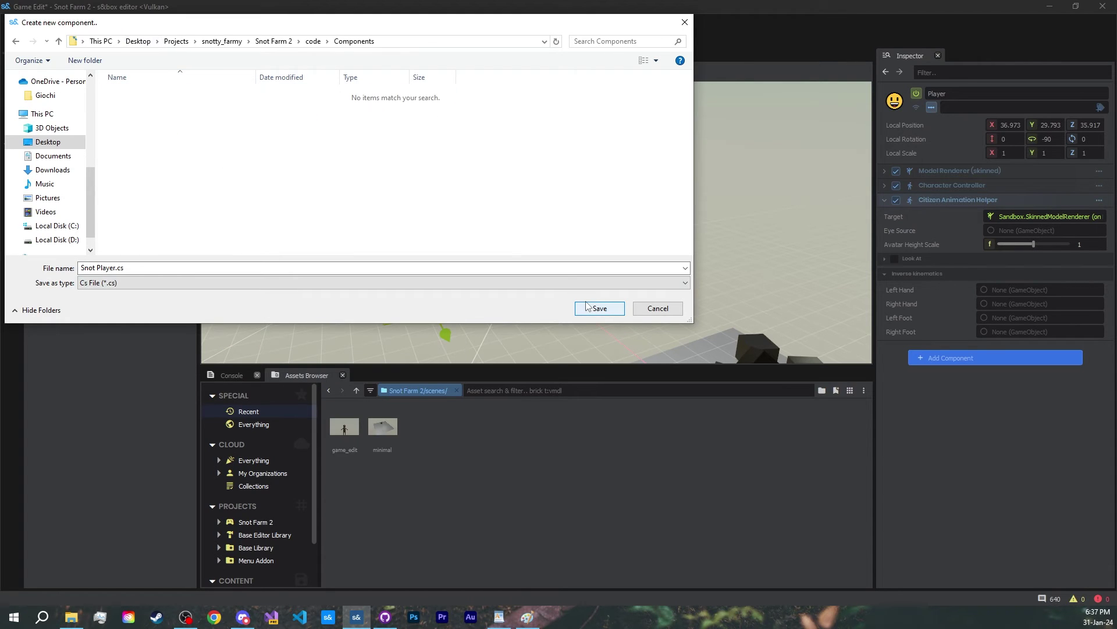
click(588, 307)
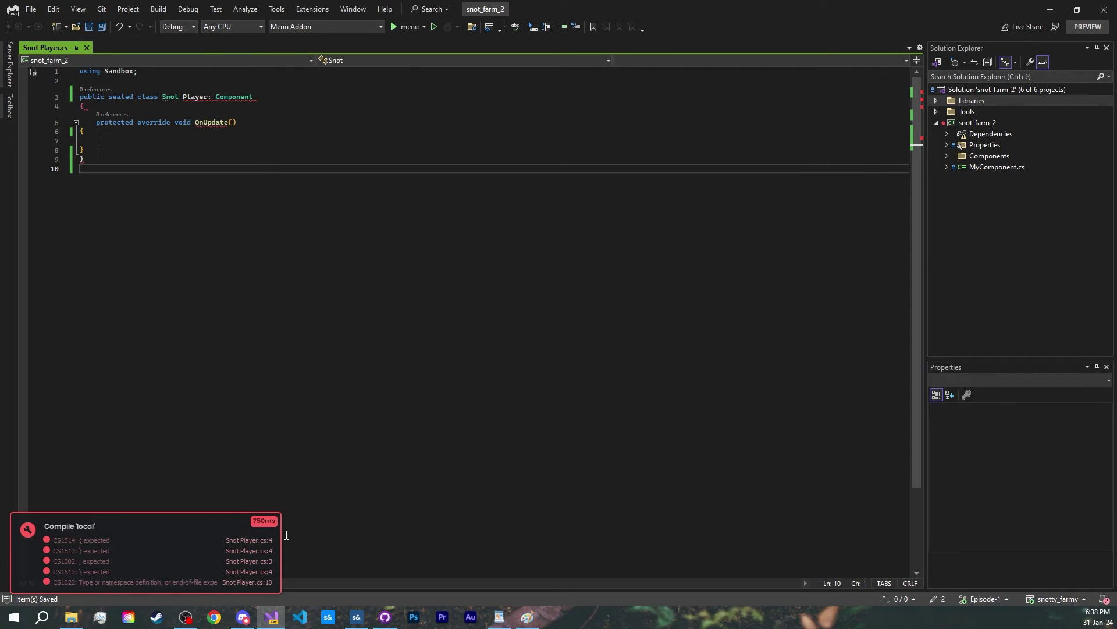
- Leave the failing Snot Player.cs in Visual Studio and return to the s&box Game Edit scene
click(356, 616)
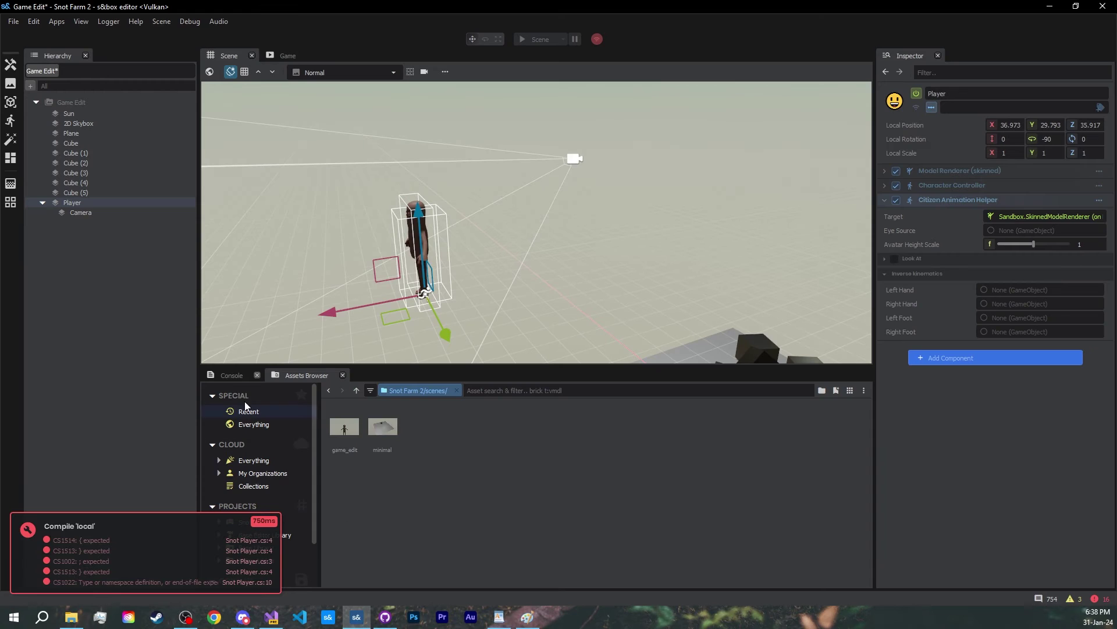
- Open the Console log and inspect the Component type compile error
click(231, 374)
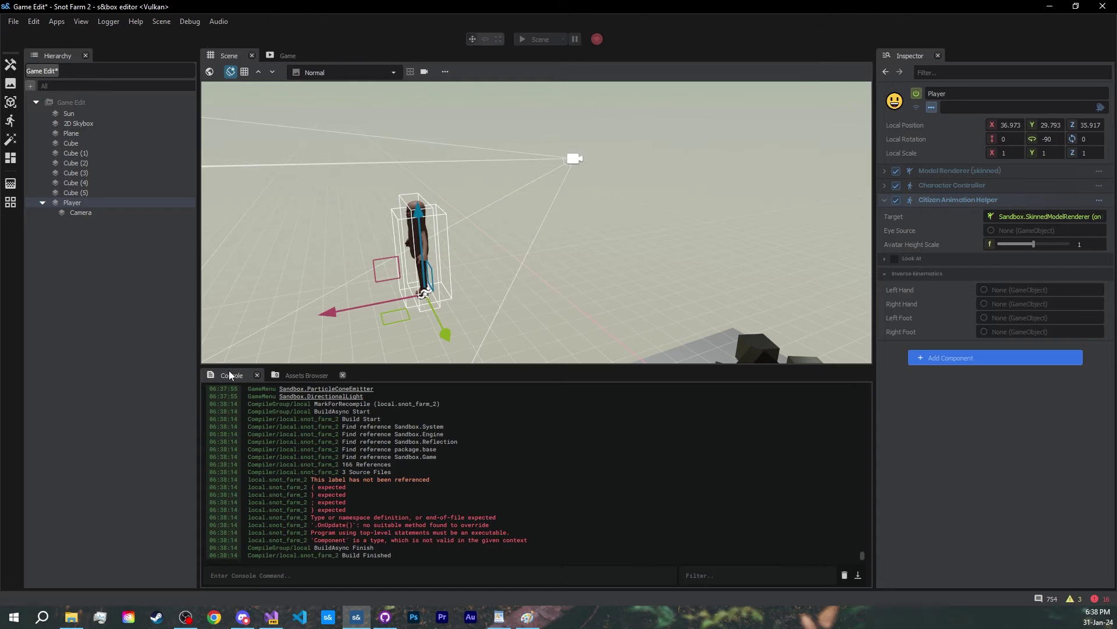
click(386, 541)
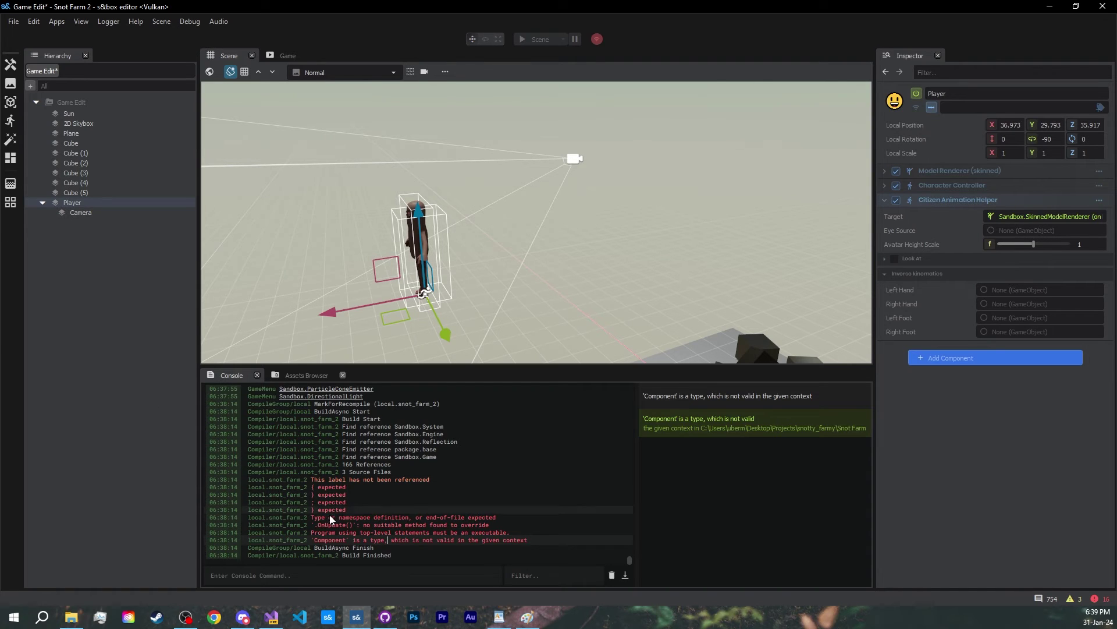
click(271, 616)
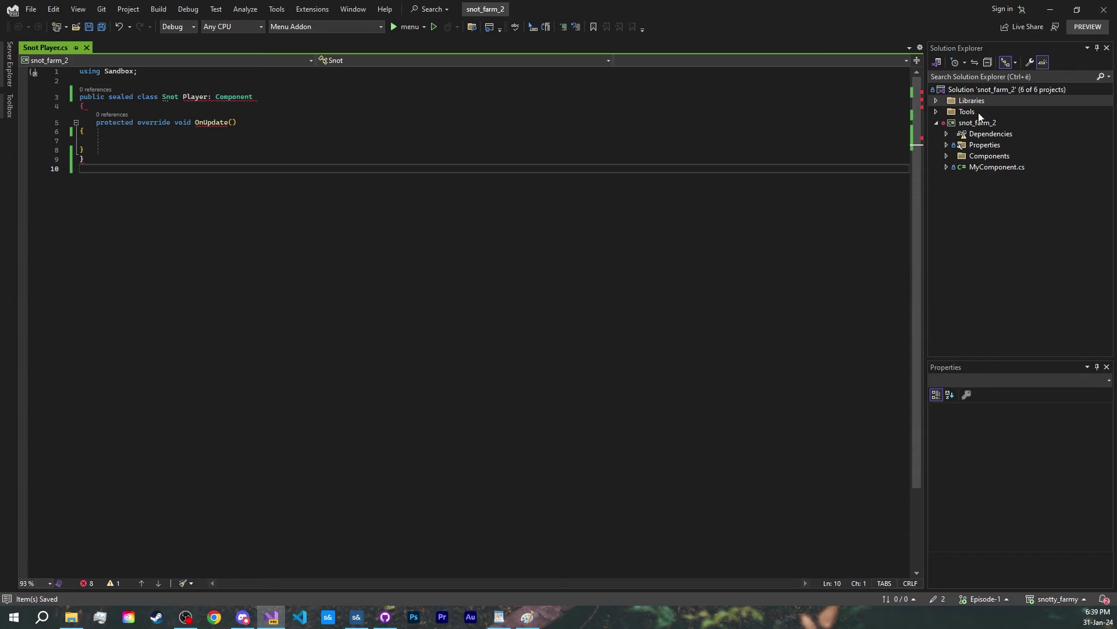
- Create the component again as 'SnotPlayer' from the simple template, saved in Components
right_click(980, 161)
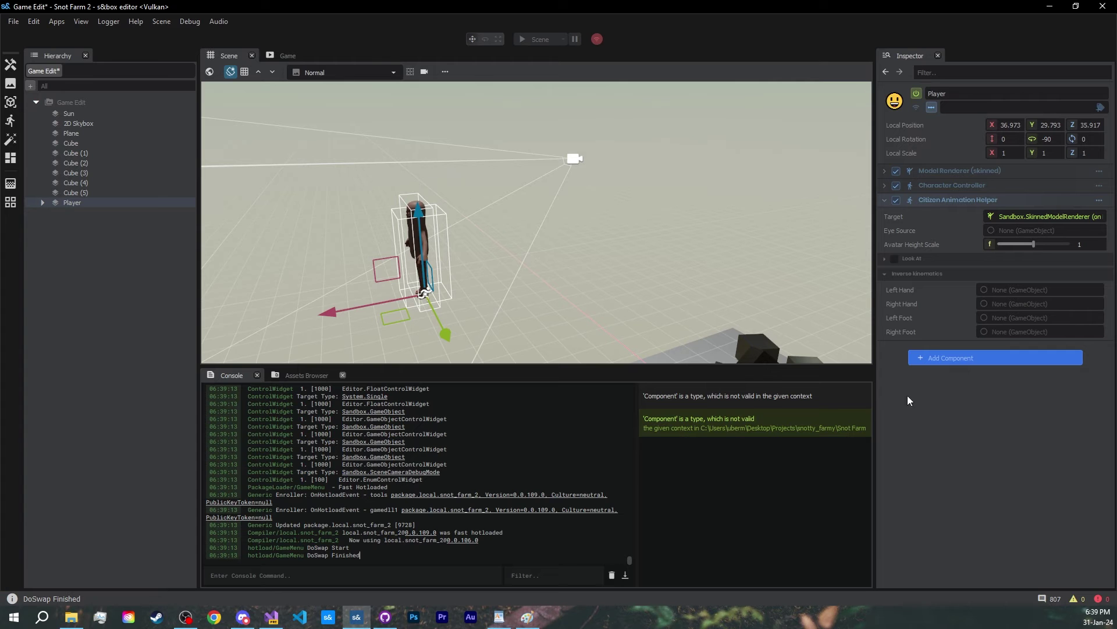
click(996, 357)
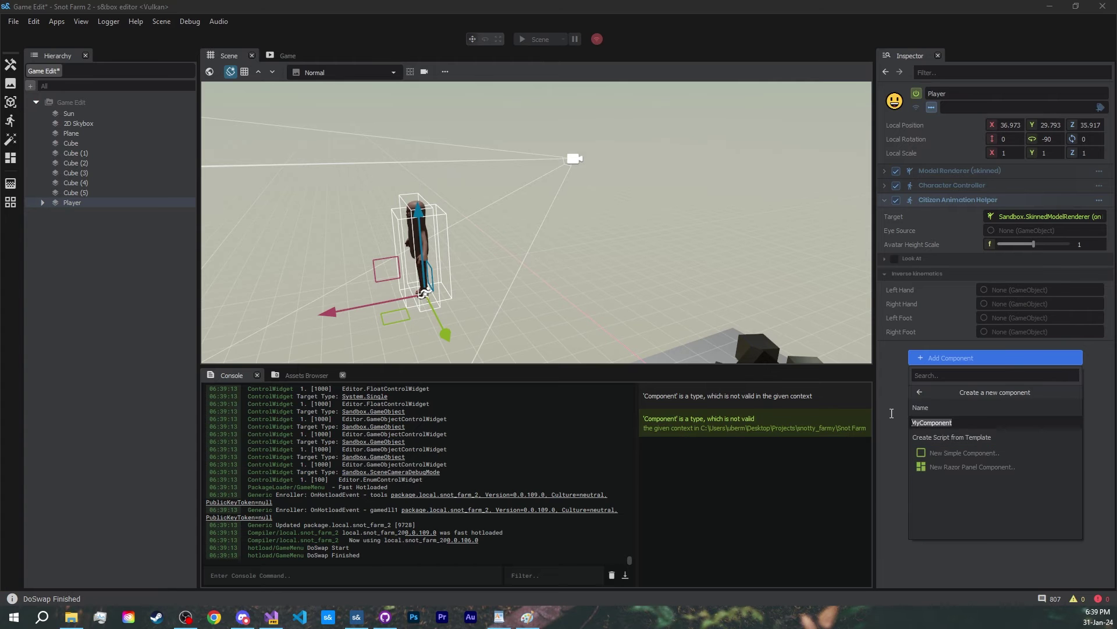
click(957, 456)
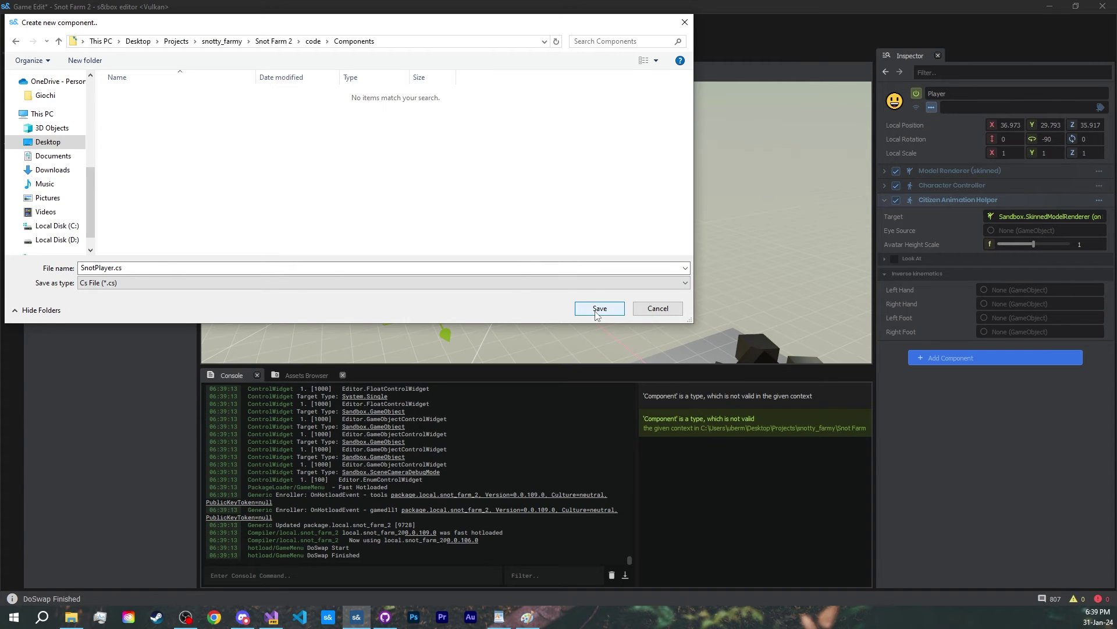
click(595, 311)
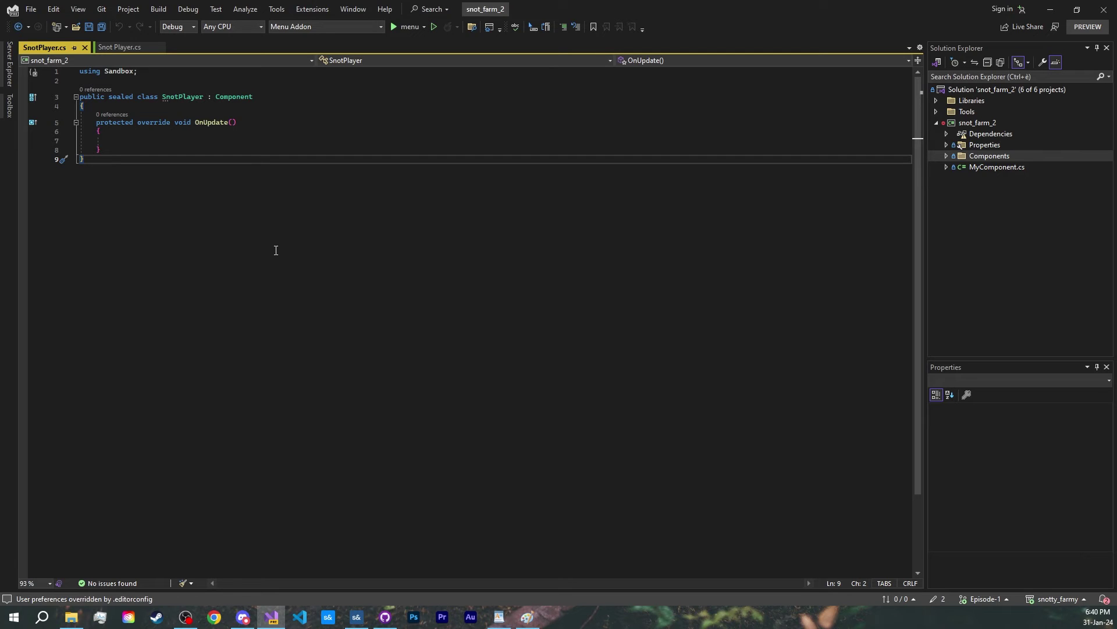
- Add a new Globals.cs file to the snot_farm_2 project
click(981, 124)
right_click(982, 124)
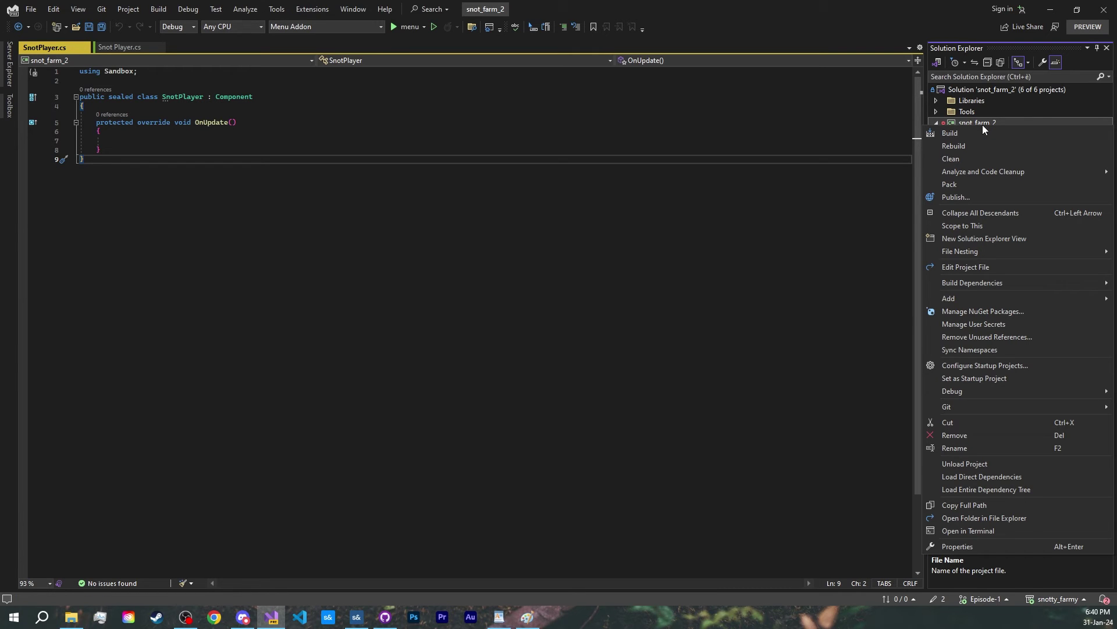
mouse_move(940, 299)
click(902, 301)
key(Escape)
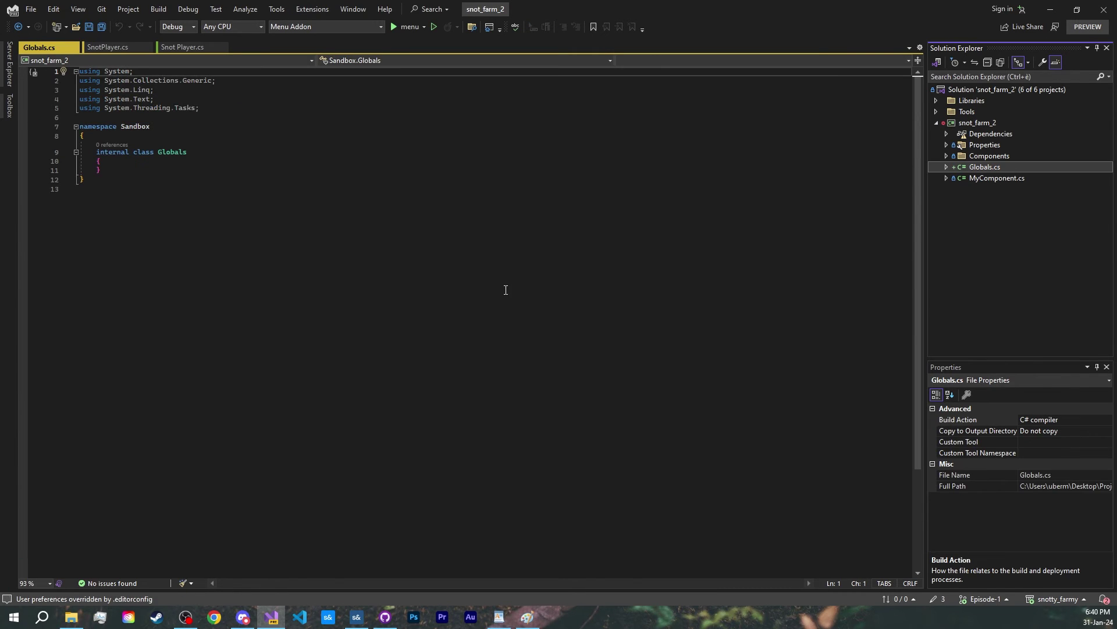
- Replace the Globals.cs template with global usings for System and Sandbox, and save
key(ctrl+a)
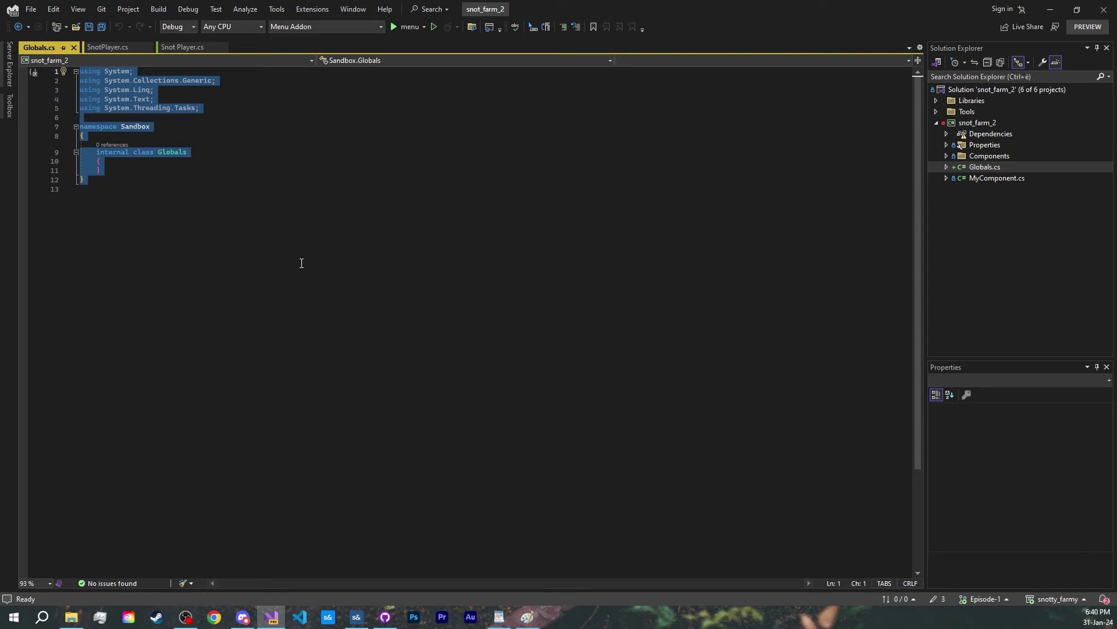
text(global using System;)
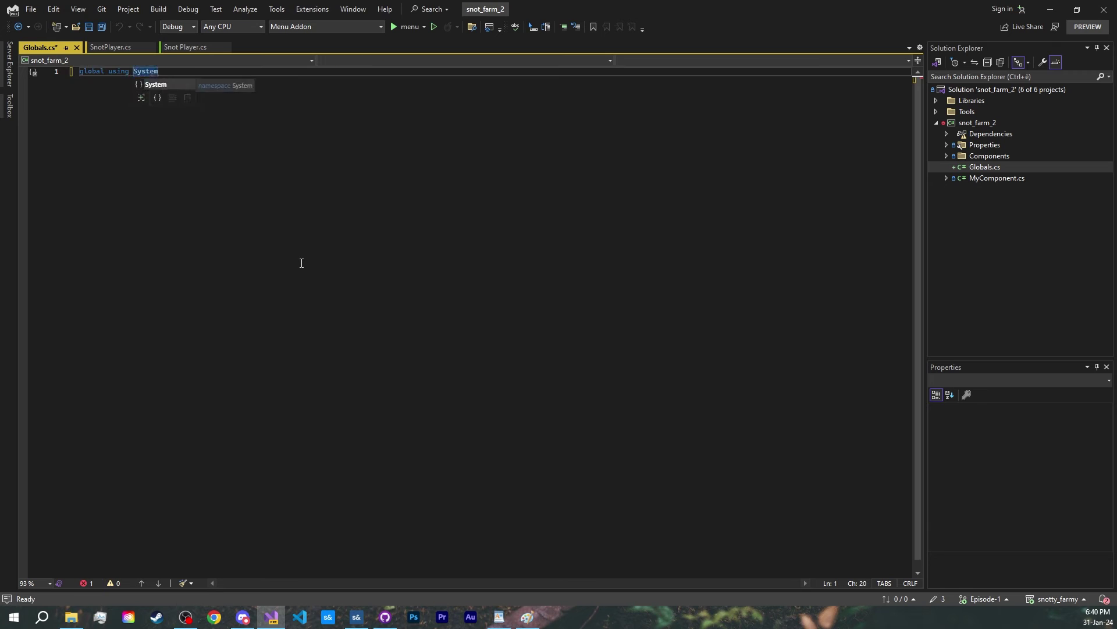
key(Return)
text(global using Sandbox;)
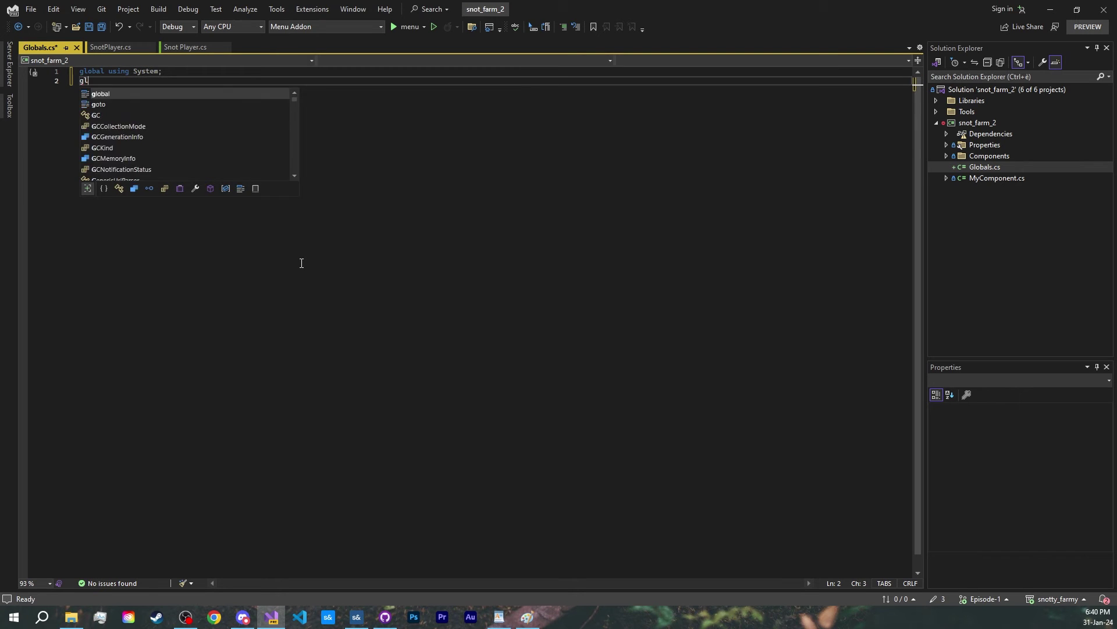
key(ctrl+s)
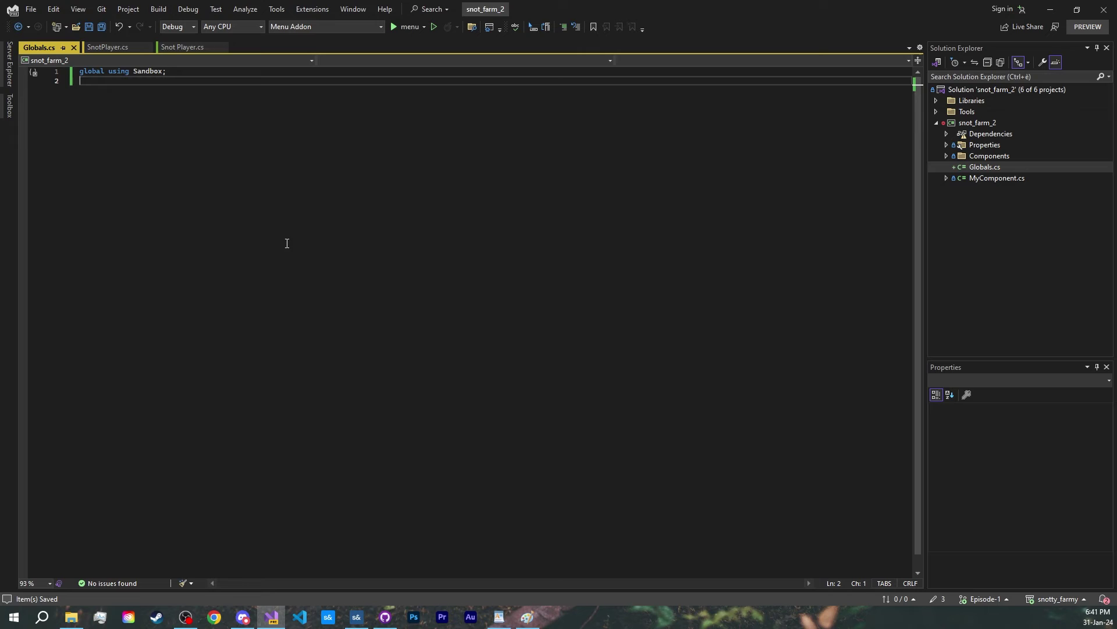
- Close the duplicate Snot Player.cs tab and look over the SnotPlayer class declaration
click(115, 46)
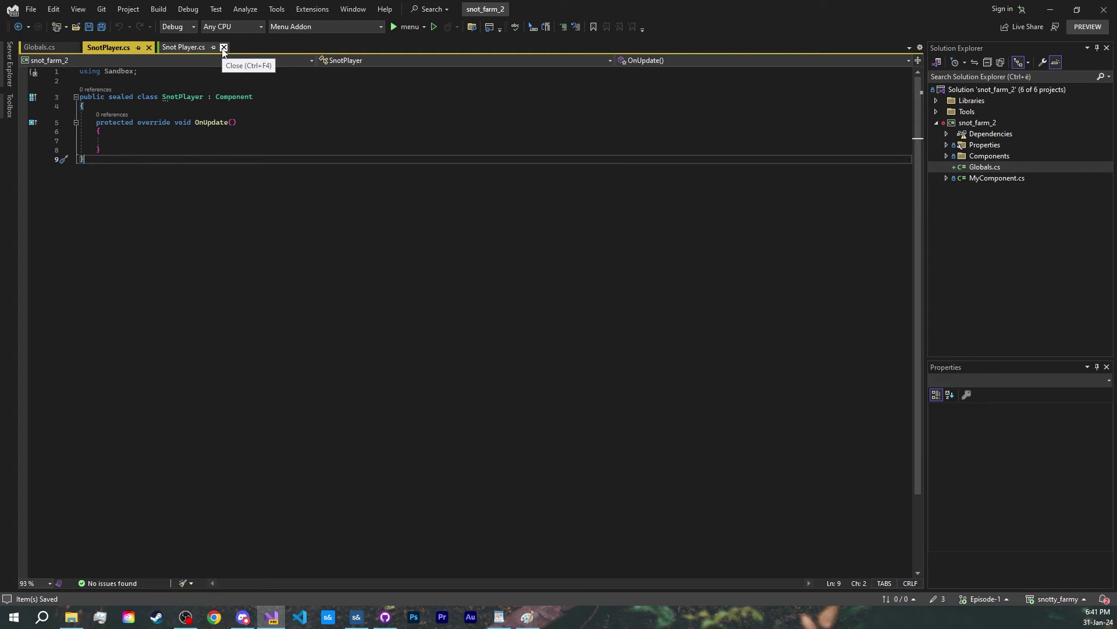
click(224, 47)
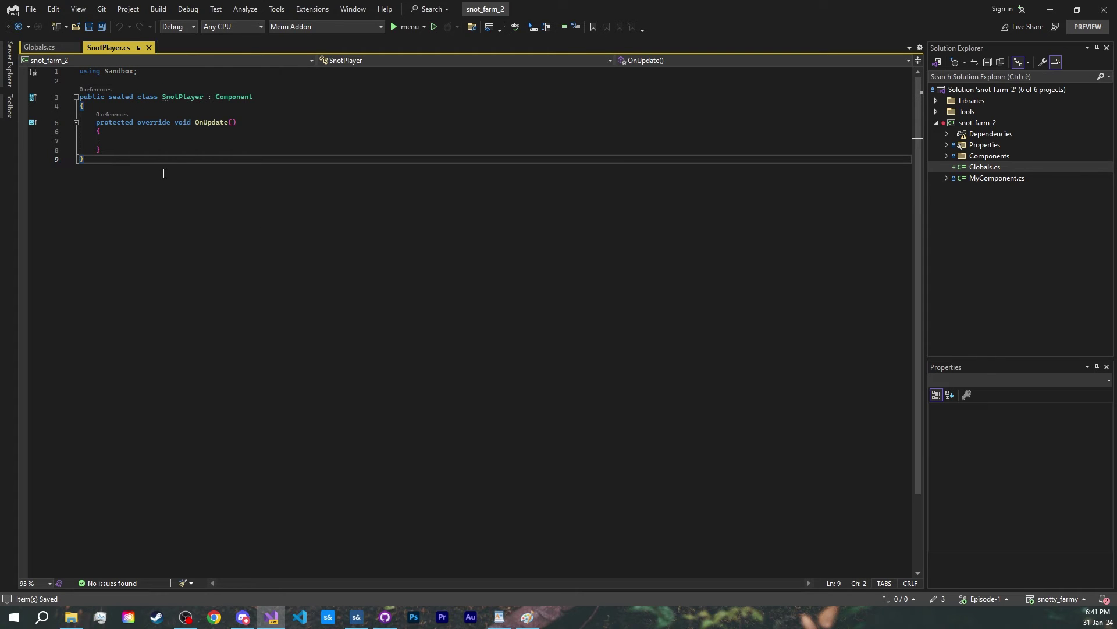
double_click(120, 97)
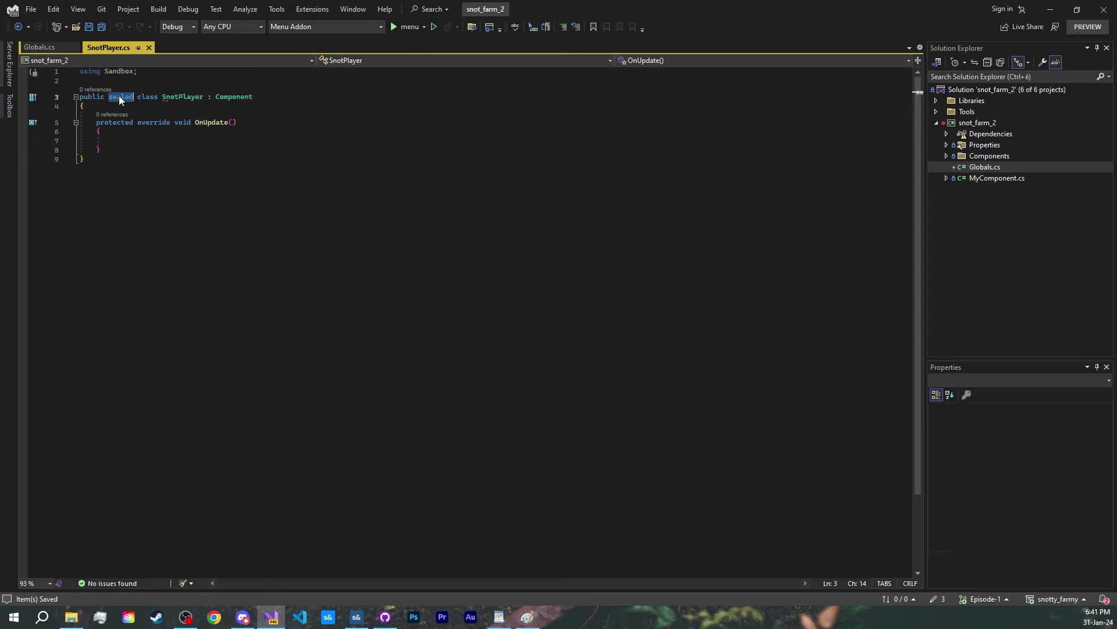
double_click(241, 98)
click(230, 165)
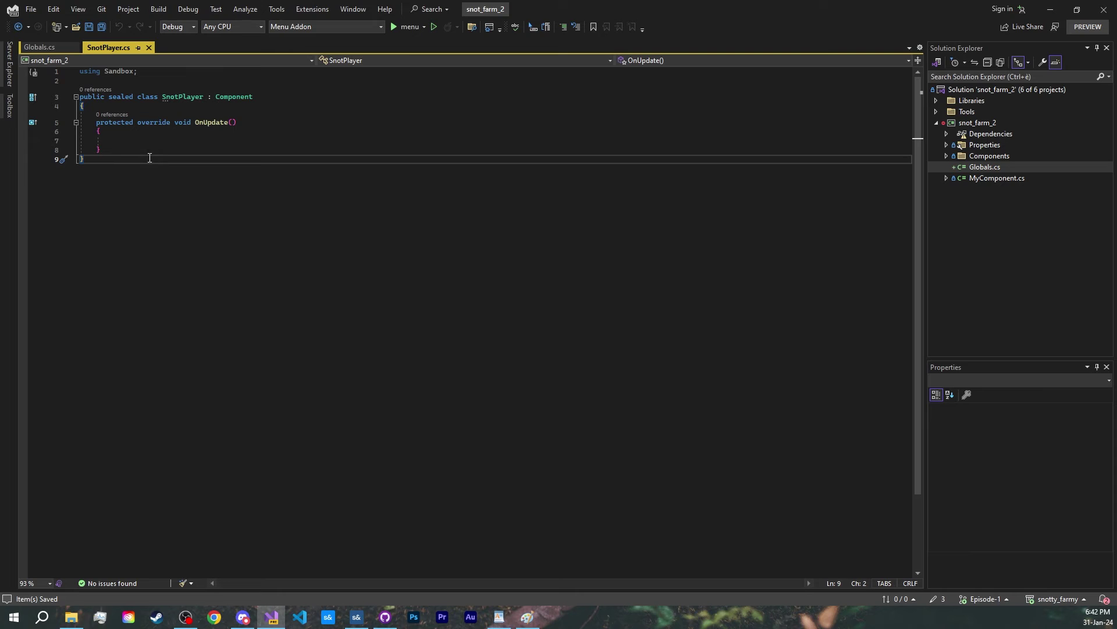
- Write BoxCollider in OnUpdate and peek its definition and the Collider base class
click(176, 140)
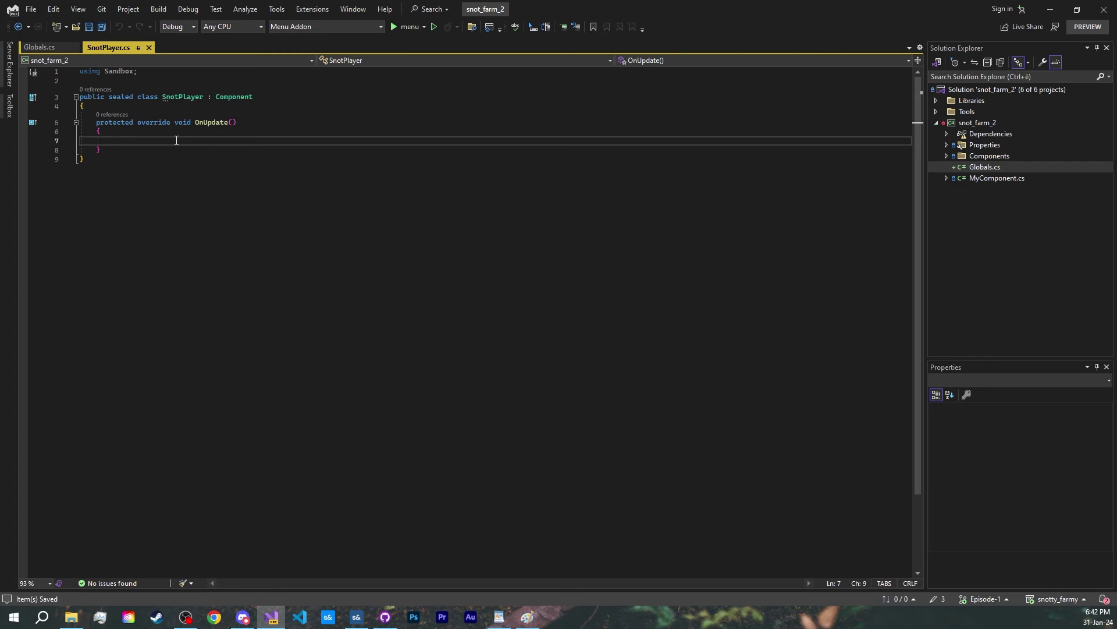
text(BoxCollider)
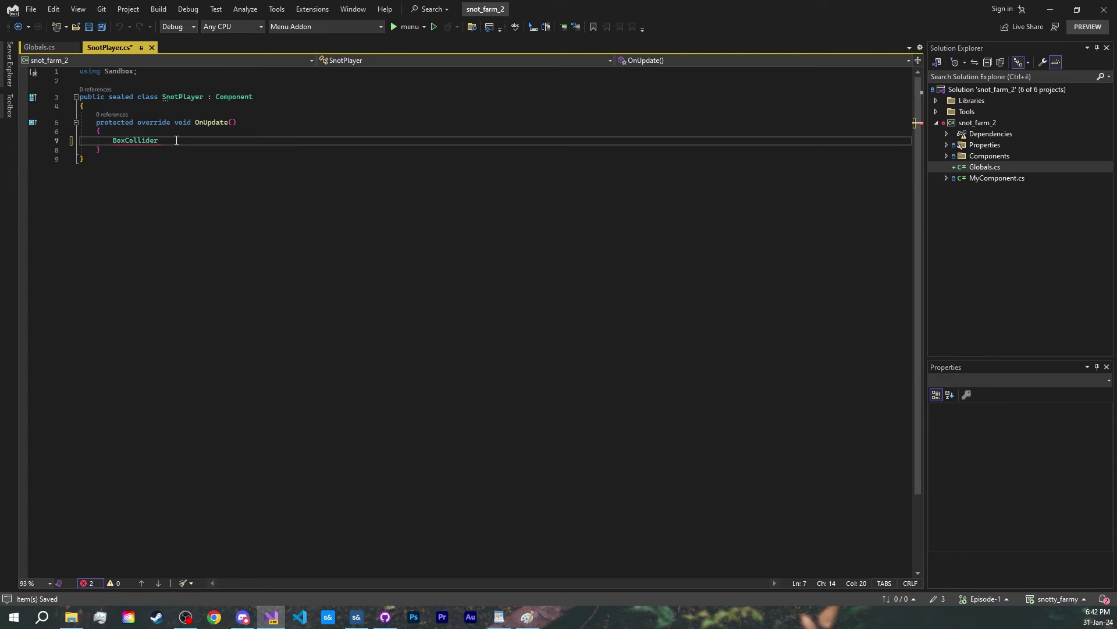
key(alt+F12)
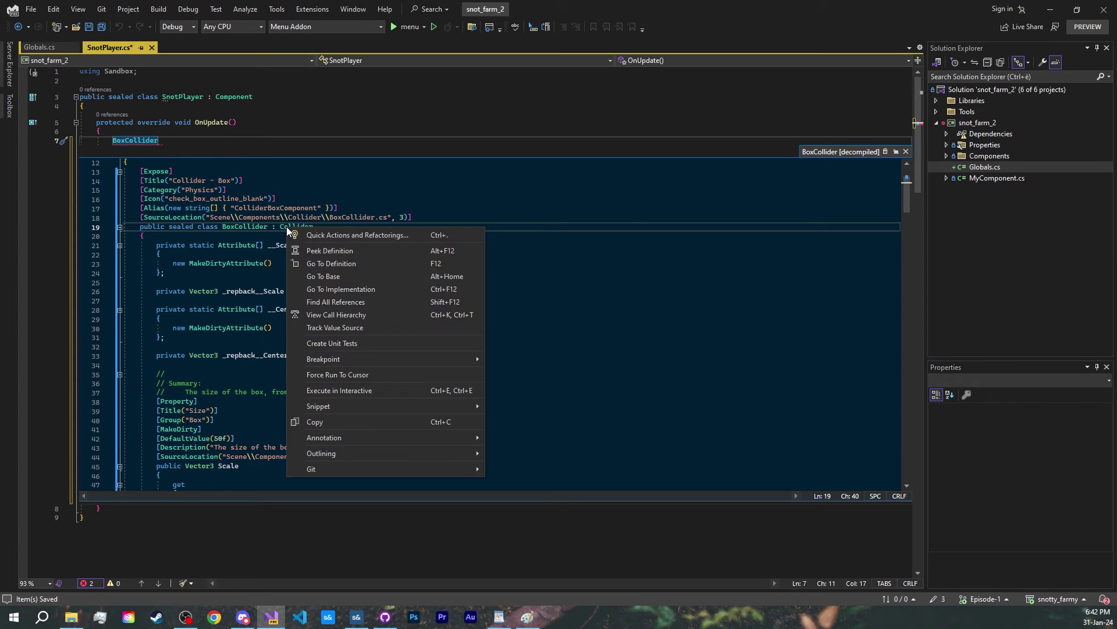
click(329, 250)
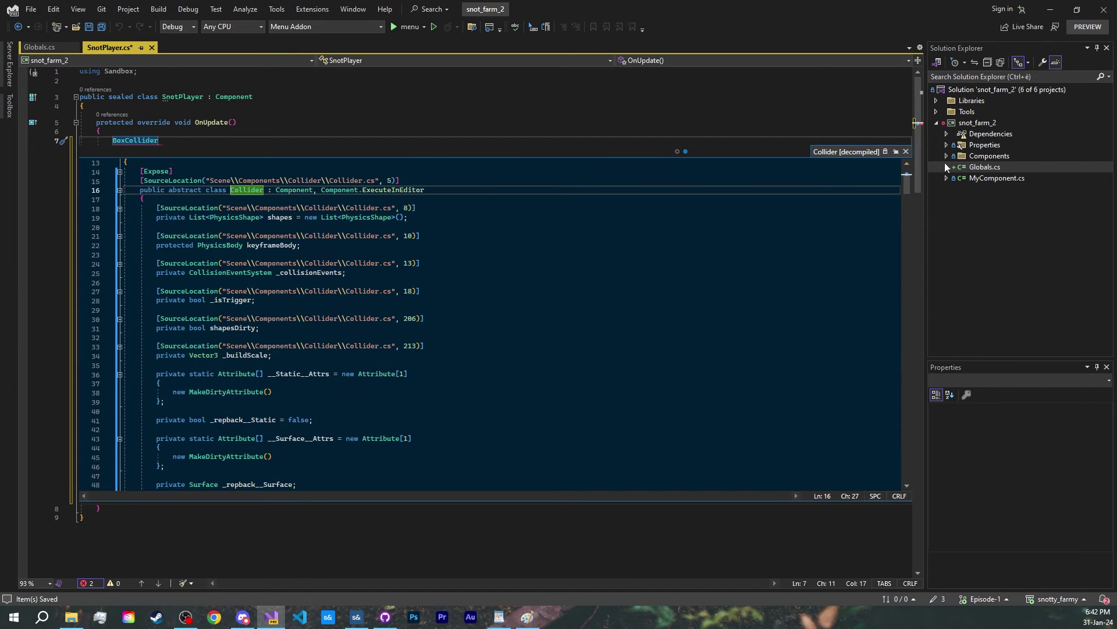
key(Escape)
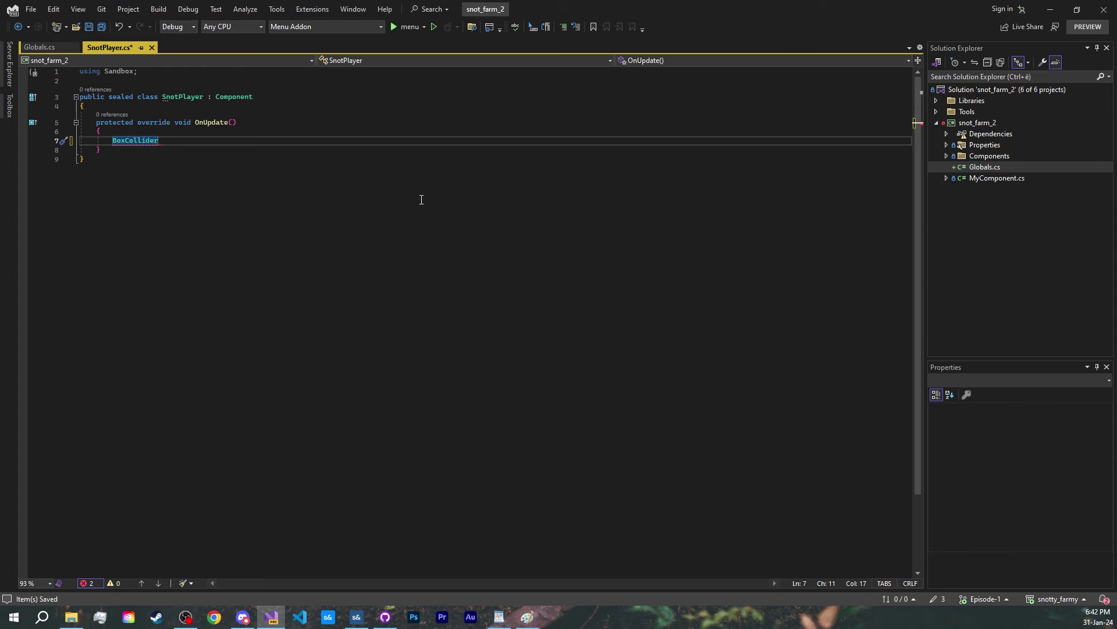
- Delete the BoxCollider line, save, and add an OnFixedUpdate override calling base.OnFixedUpdate()
key(Delete)
key(ctrl+s)
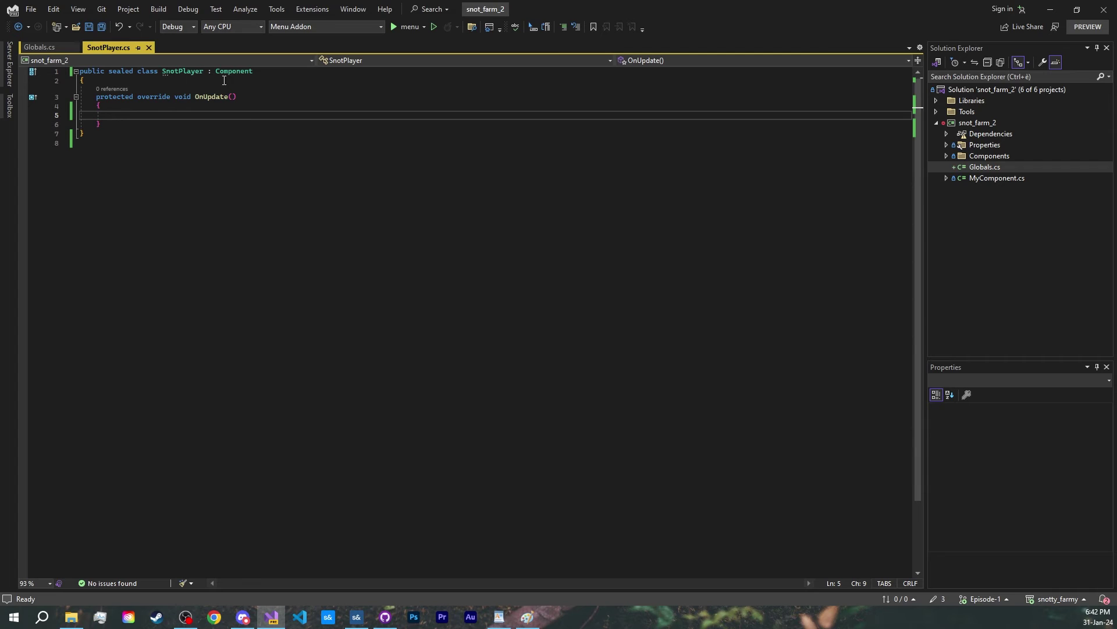
click(163, 123)
key(Return)
key(Return)
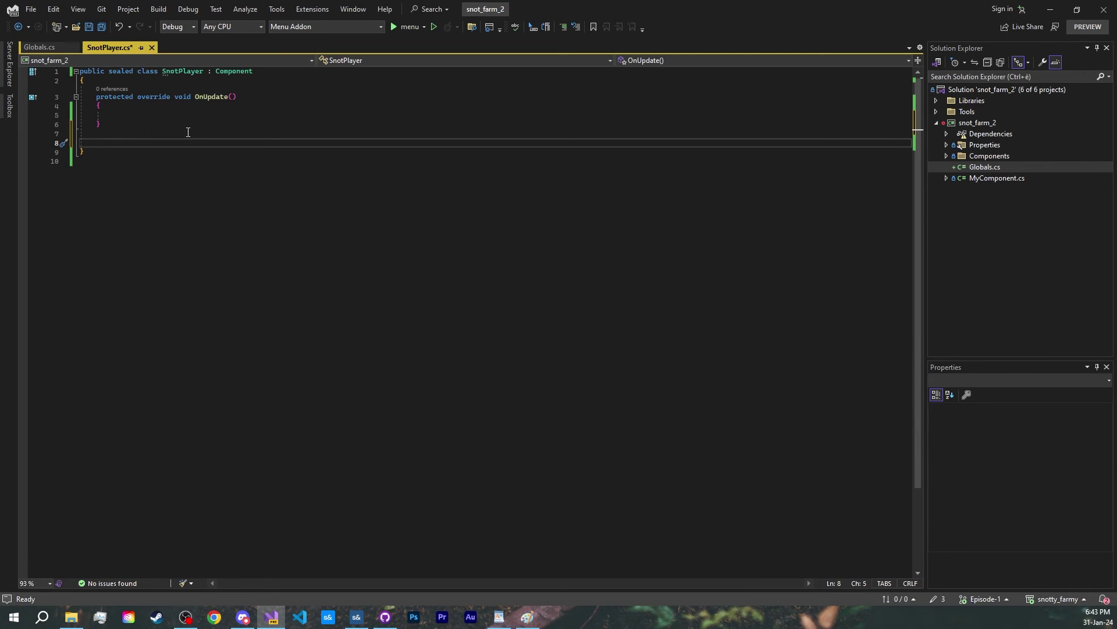
text(override)
key(Return)
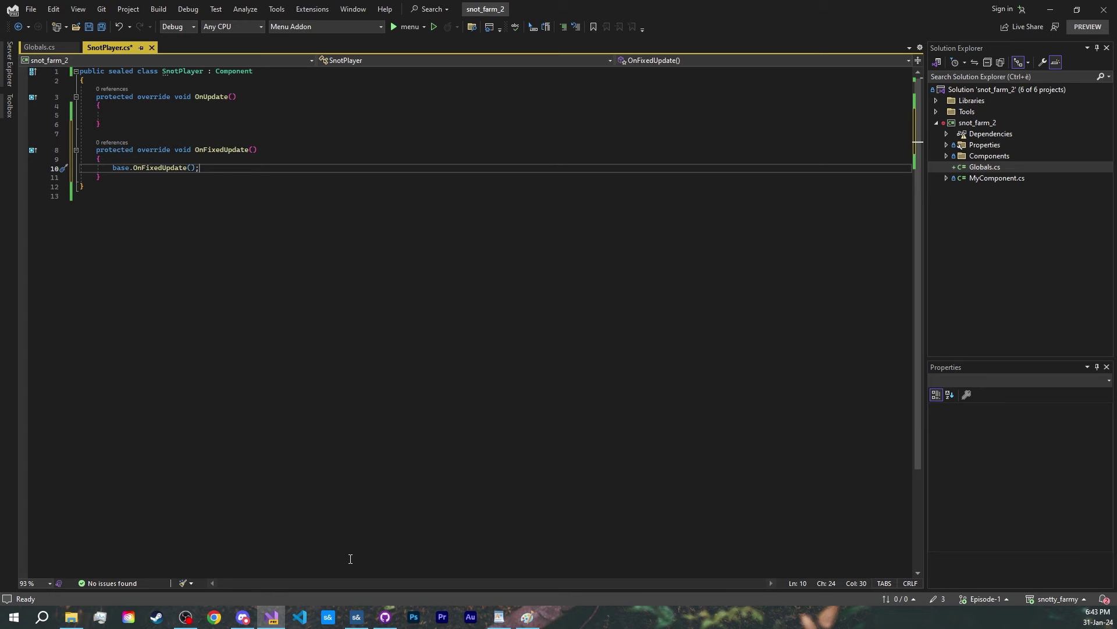
- Select the Game Edit root to view Fixed Update Frequency 50, then return to Visual Studio
click(358, 623)
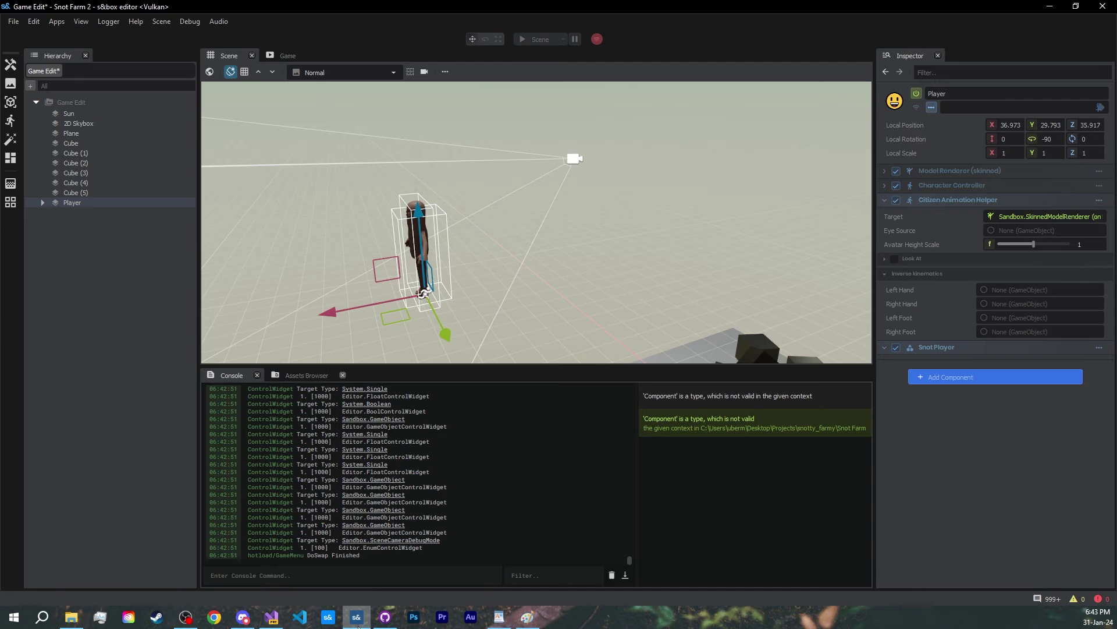
click(80, 103)
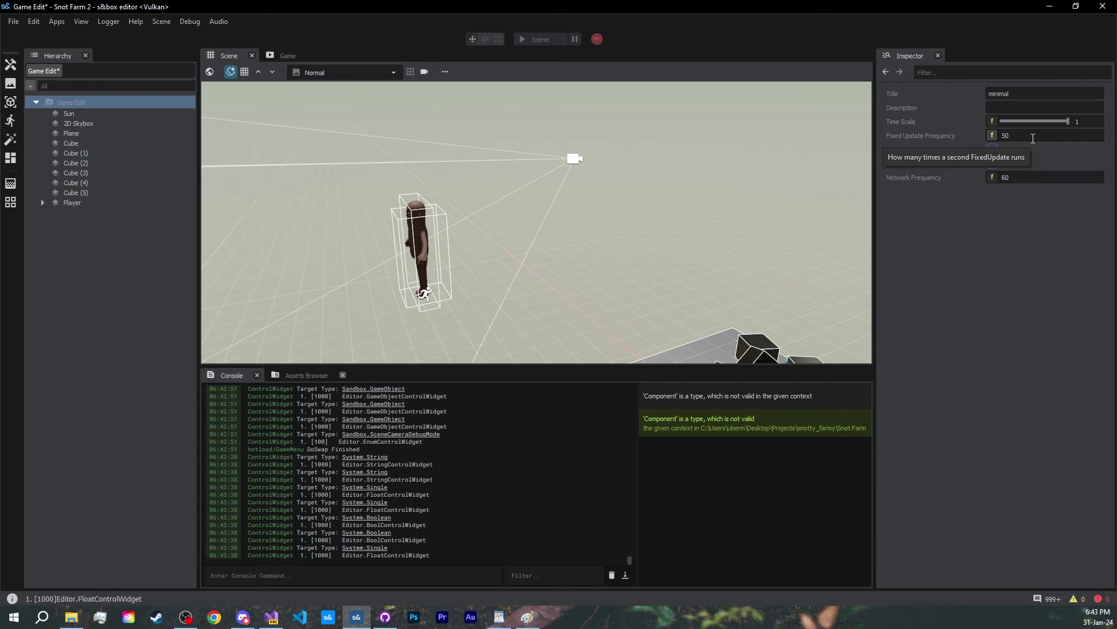
key(alt+Tab)
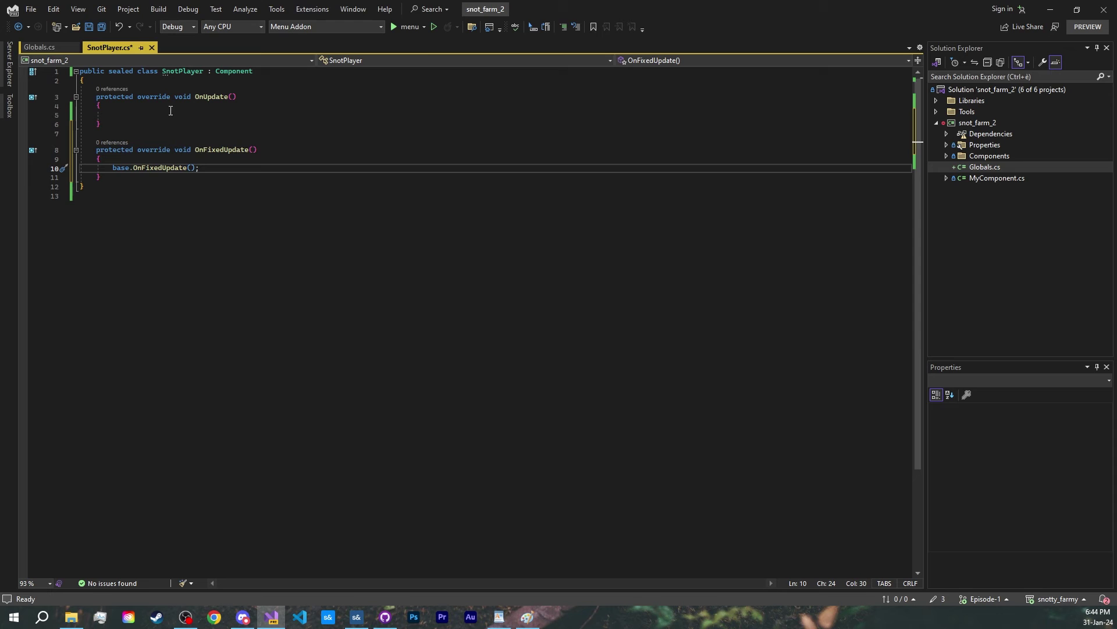
- Insert OnStart, OnEnabled and OnDisabled overrides one after another below OnFixedUpdate via IntelliSense
click(173, 179)
key(Return)
key(Return)
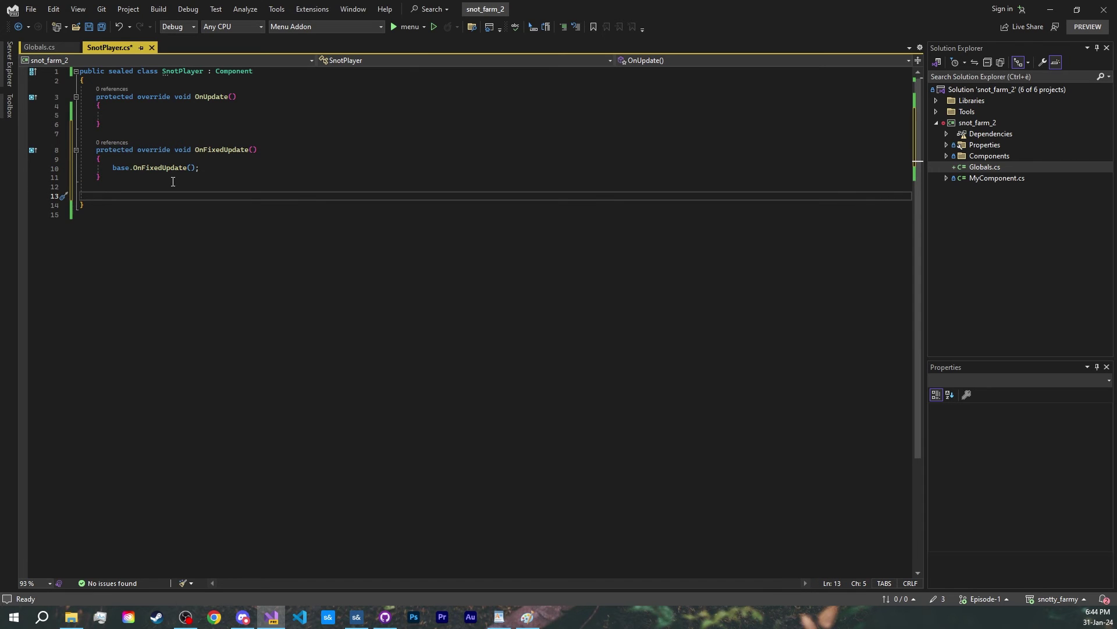
text(override)
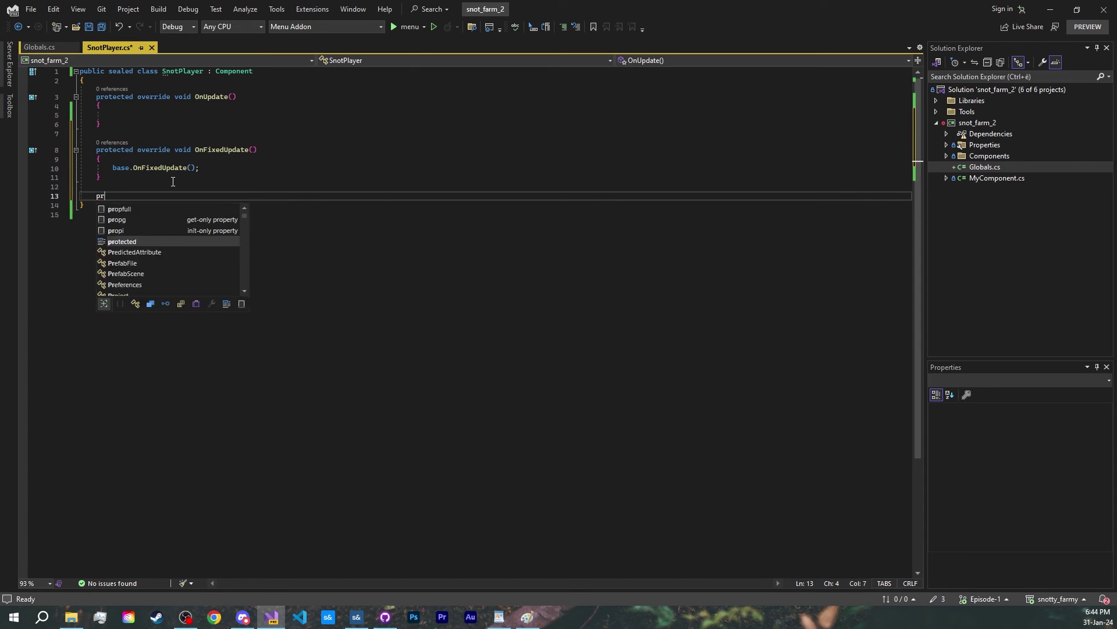
key(Tab)
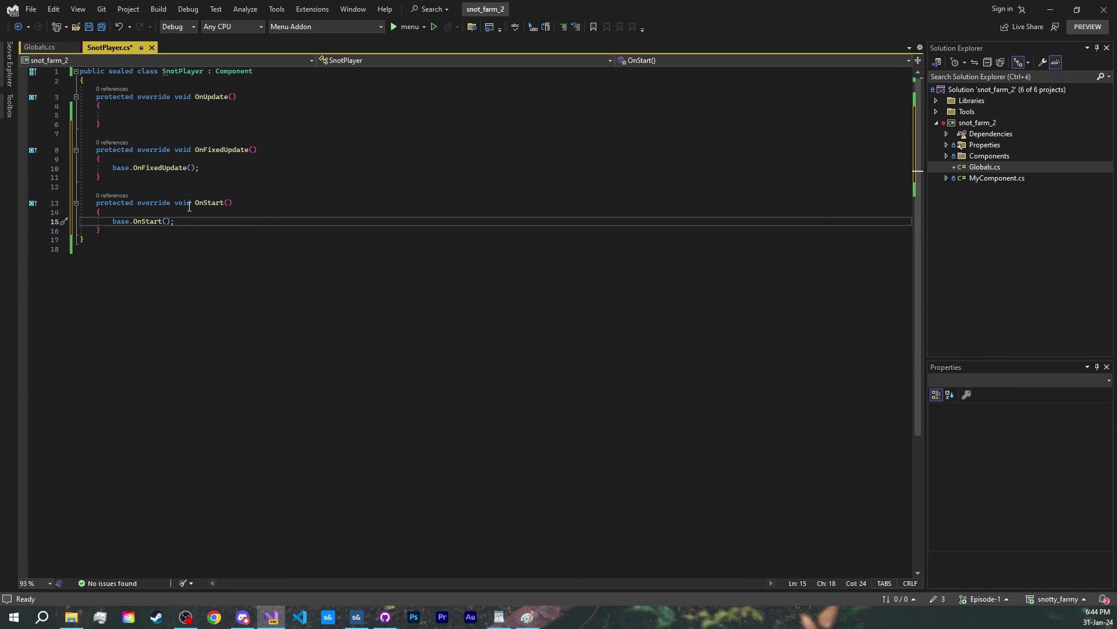
click(194, 227)
key(Return)
key(Return)
text(override)
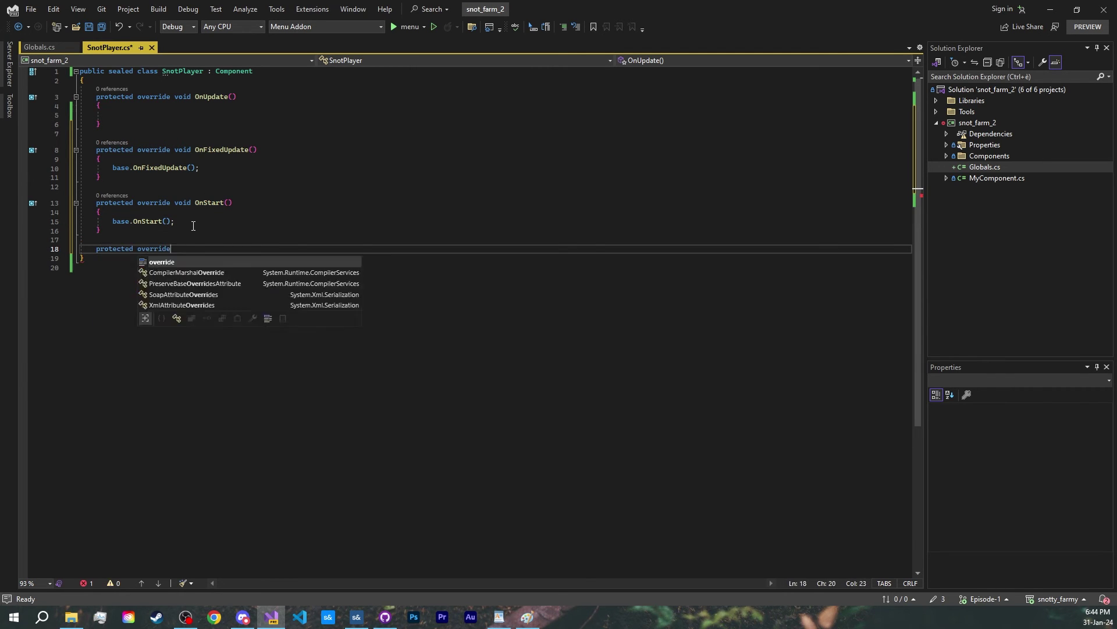
key(Tab)
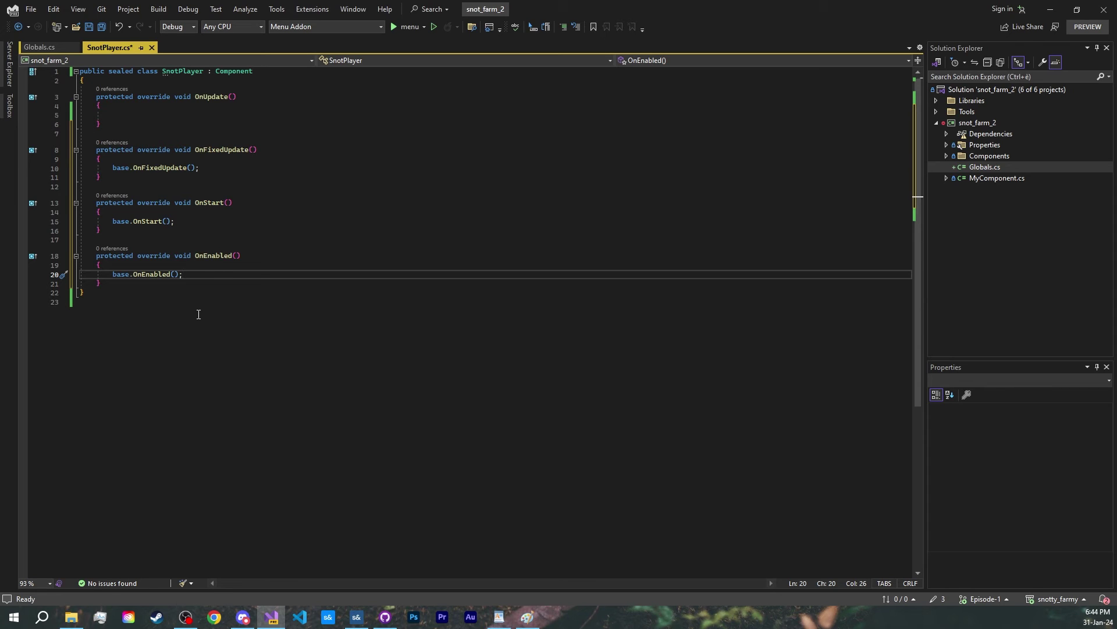
click(207, 285)
key(Return)
key(Return)
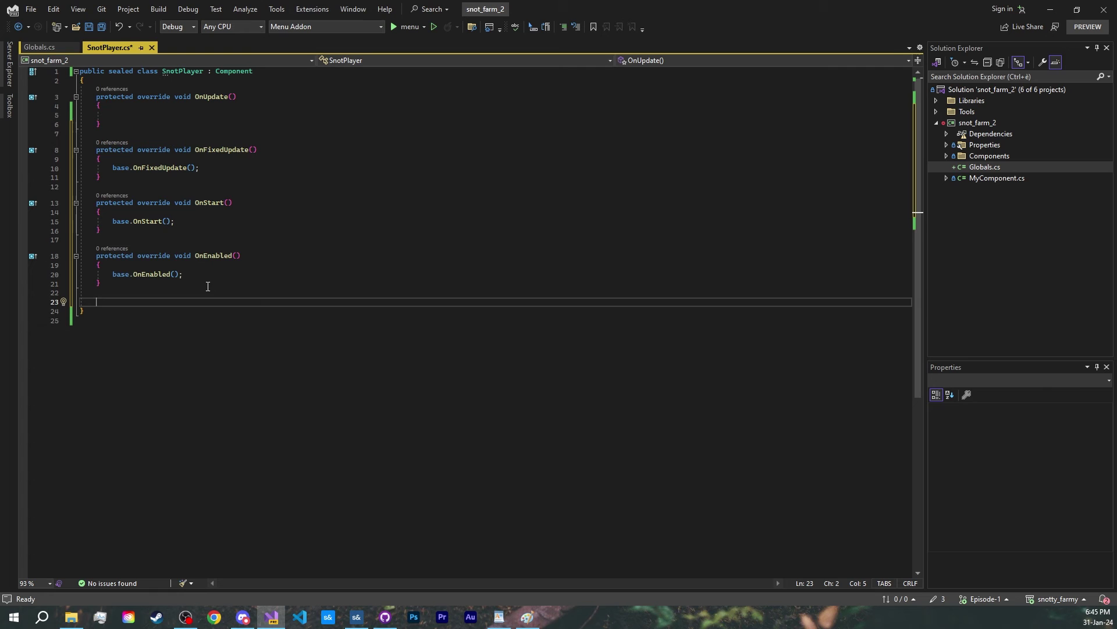
text(override void On)
key(Tab)
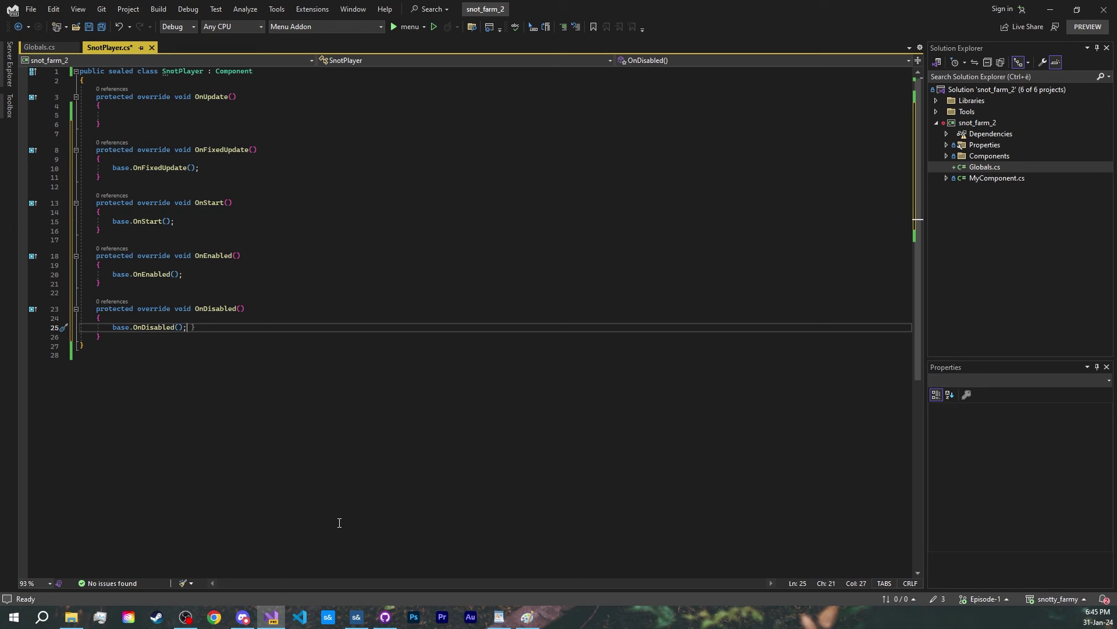
- Select Player in the Hierarchy and tick the Snot Player component's checkbox in the Inspector
click(352, 626)
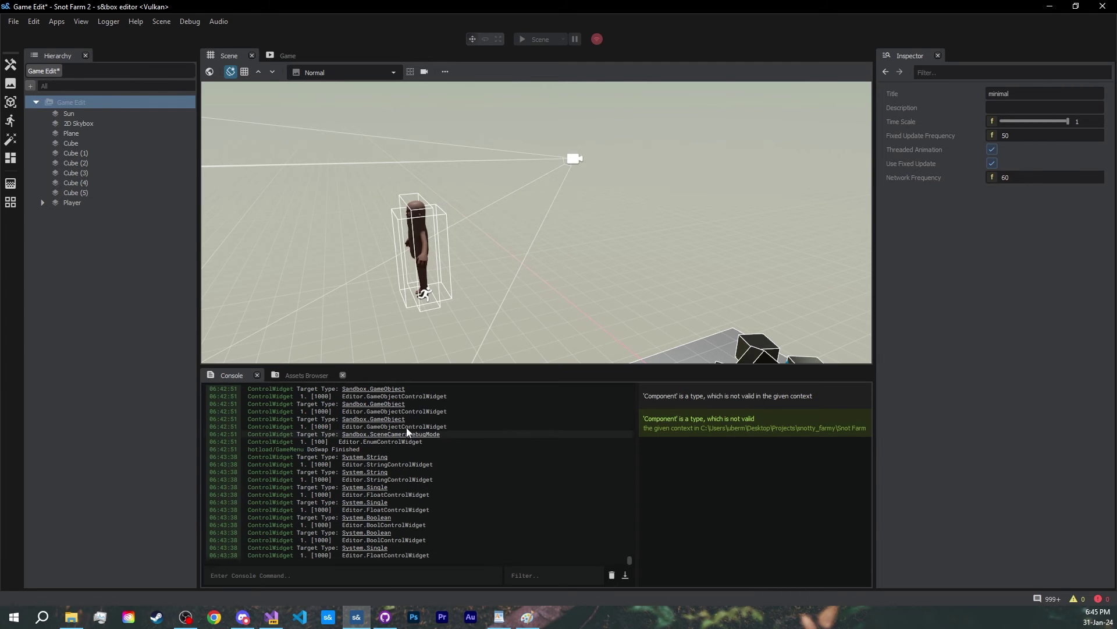
click(70, 203)
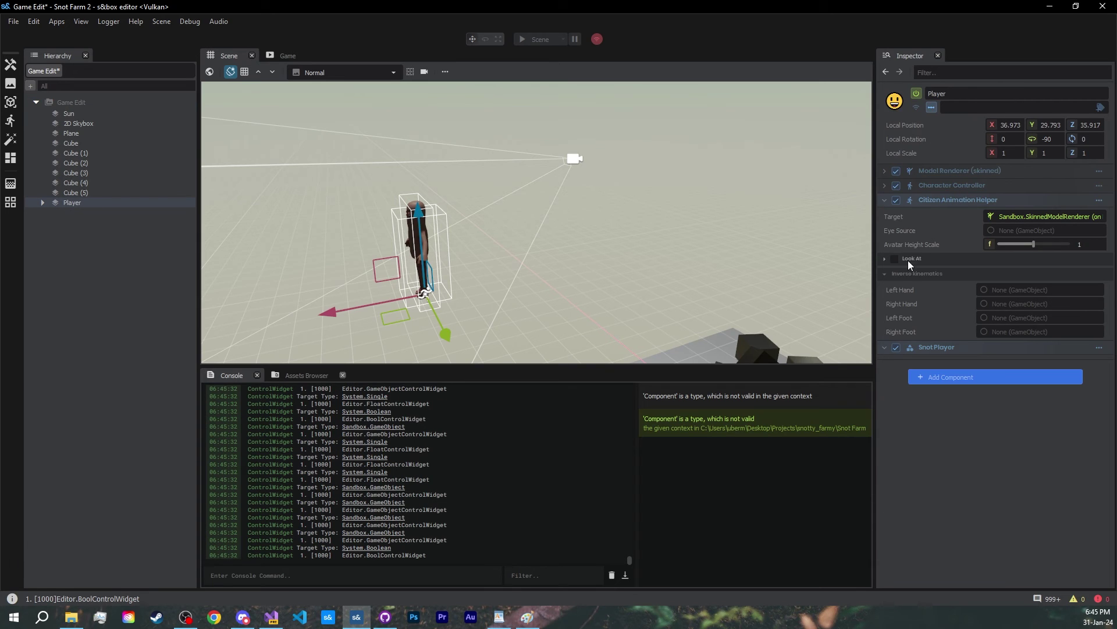
click(895, 349)
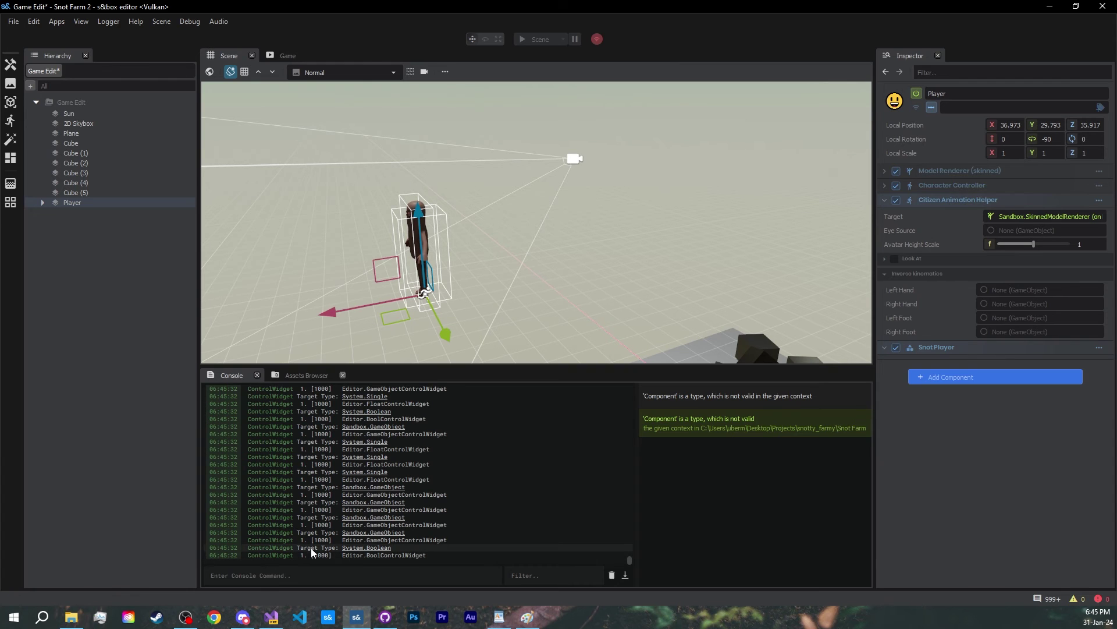
- Below OnDisabled, add a protected OnDestroy override that calls base.OnDestroy()
key(alt+Tab)
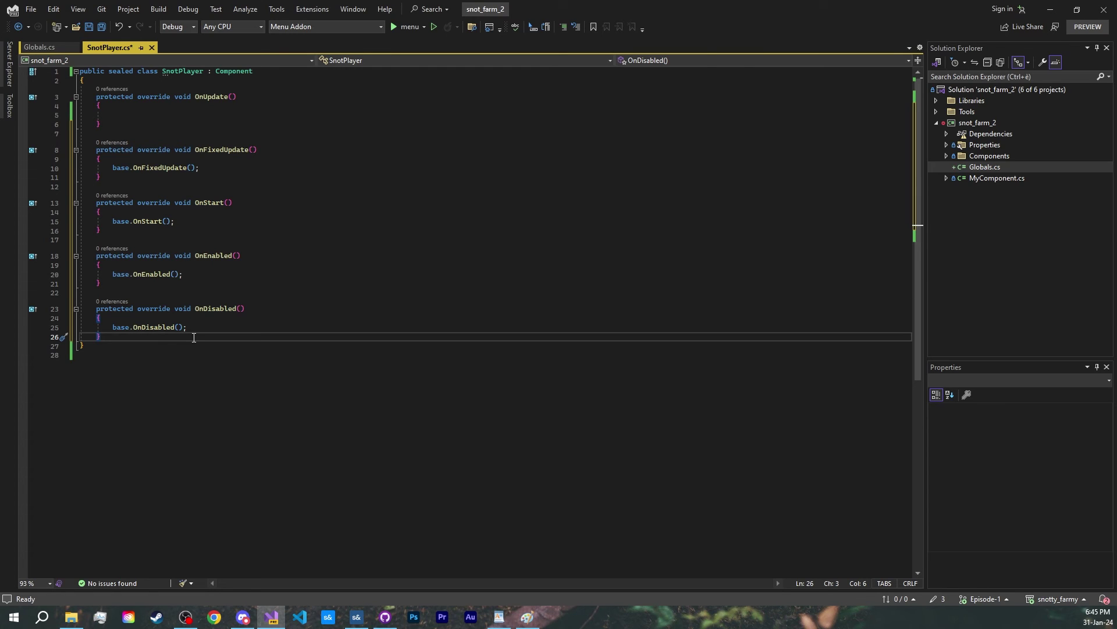
key(Return)
key(Return)
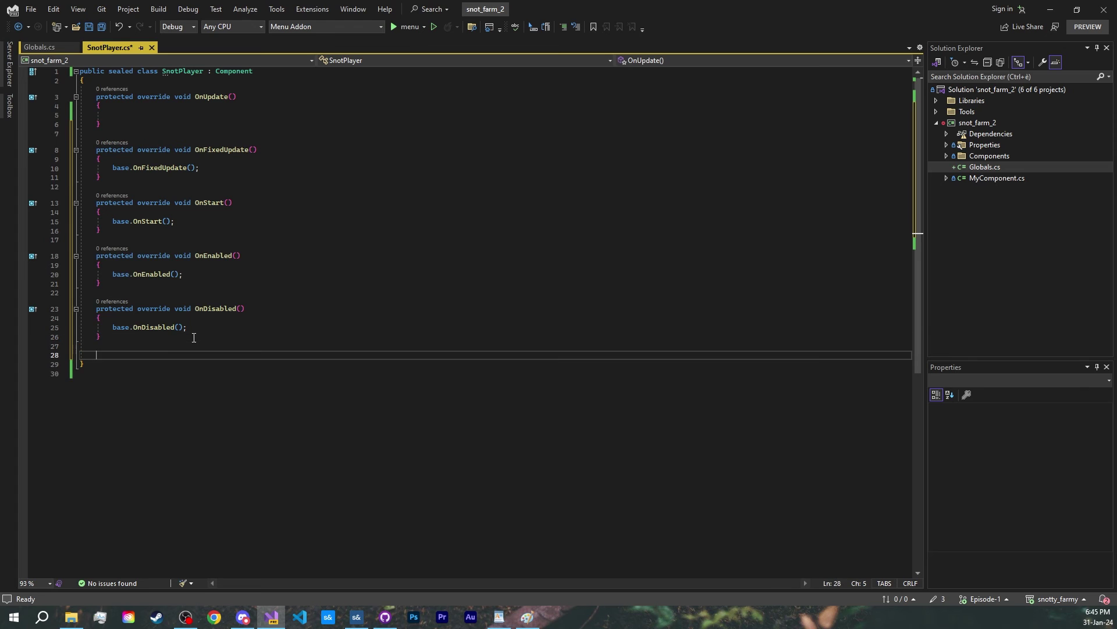
text(protected override)
key(Tab)
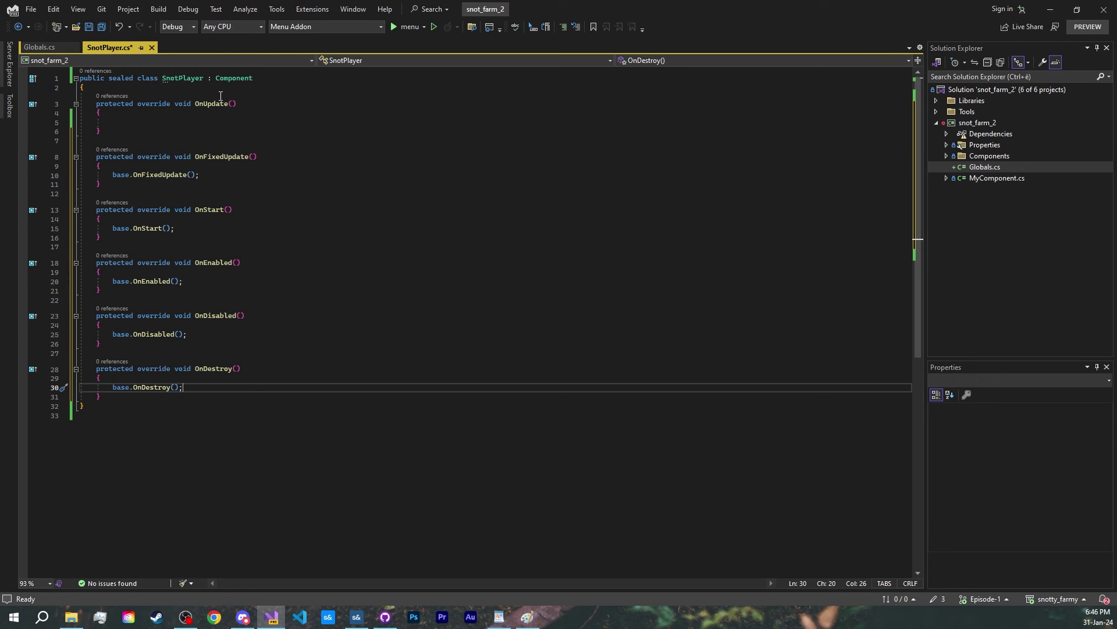
- Declare an exposed [Property] public GameObject Camera { get; set; } at the top of the SnotPlayer class
click(201, 88)
key(Return)
key(Return)
key(Up)
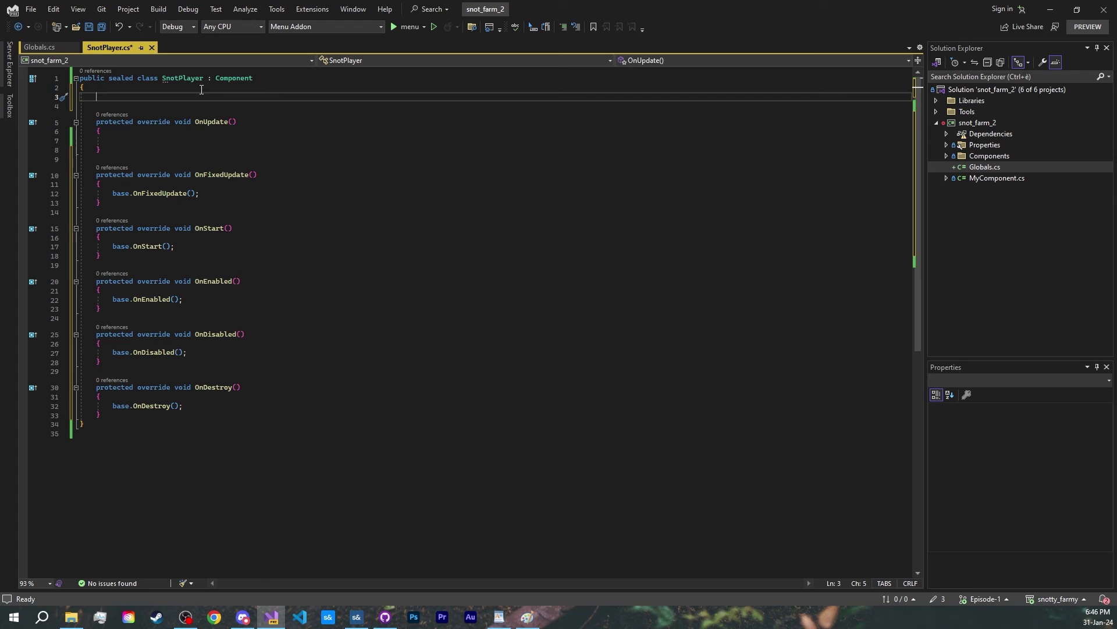
text([Property])
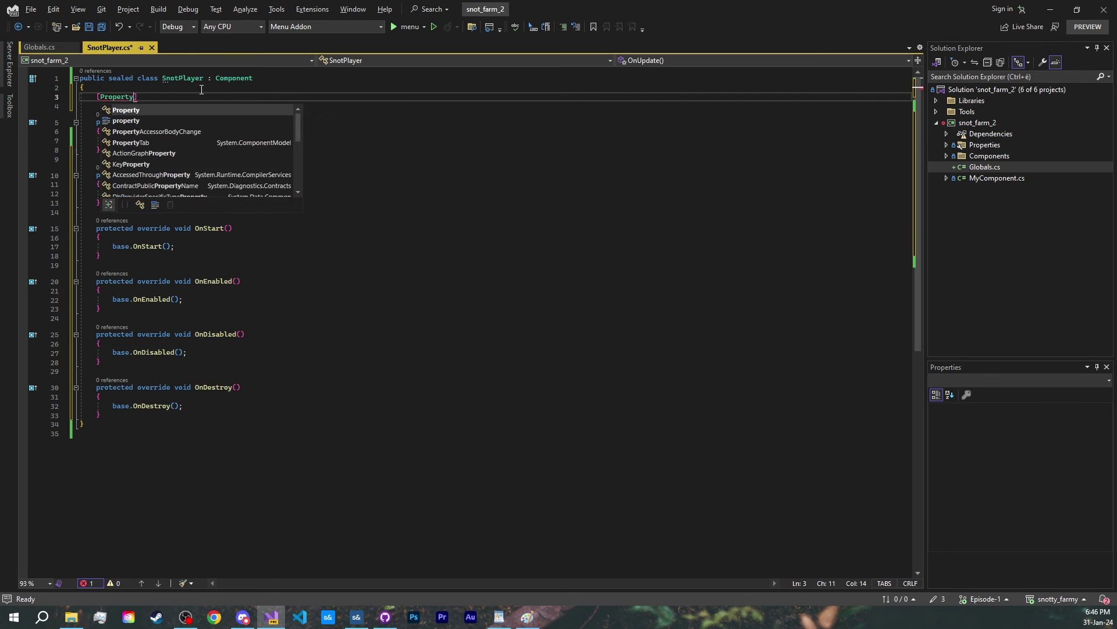
key(Return)
text(public GameObject Camera { get;)
key(Tab)
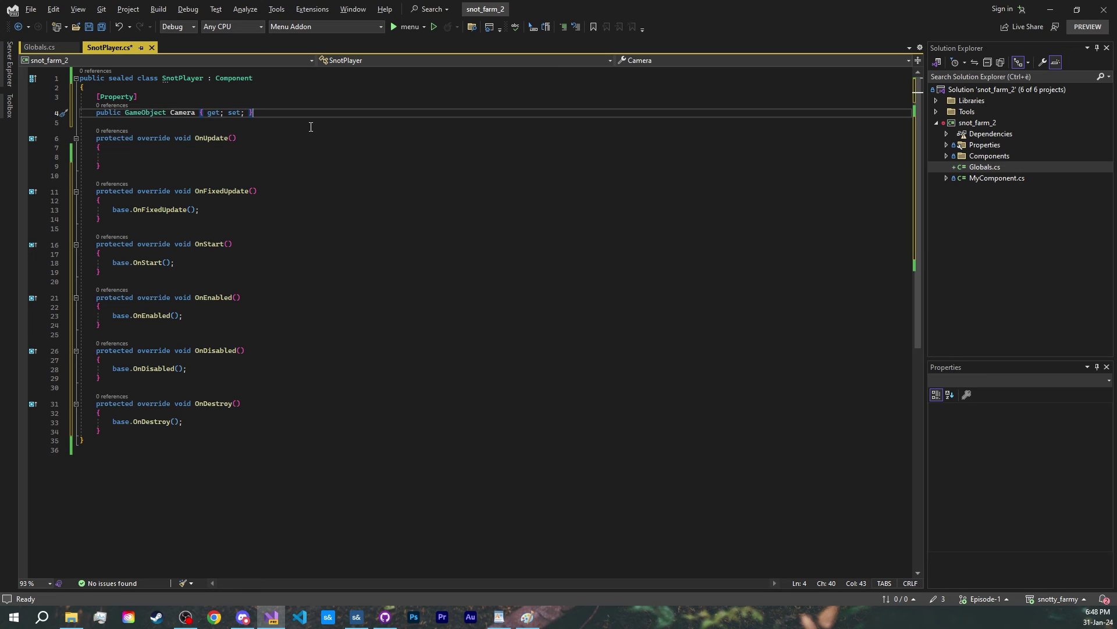
- Add [Property] CharacterController Controller and CitizenAnimationHelper Animator declarations below Camera
key(Return)
text([Property])
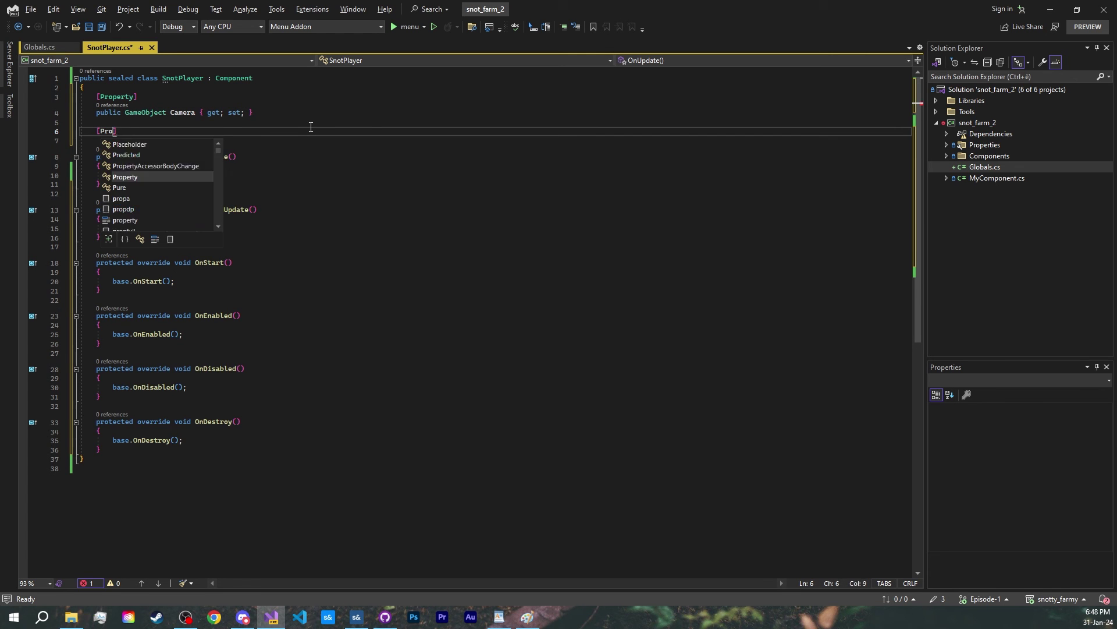
key(Return)
text(public CharacterController Controller { get; set; })
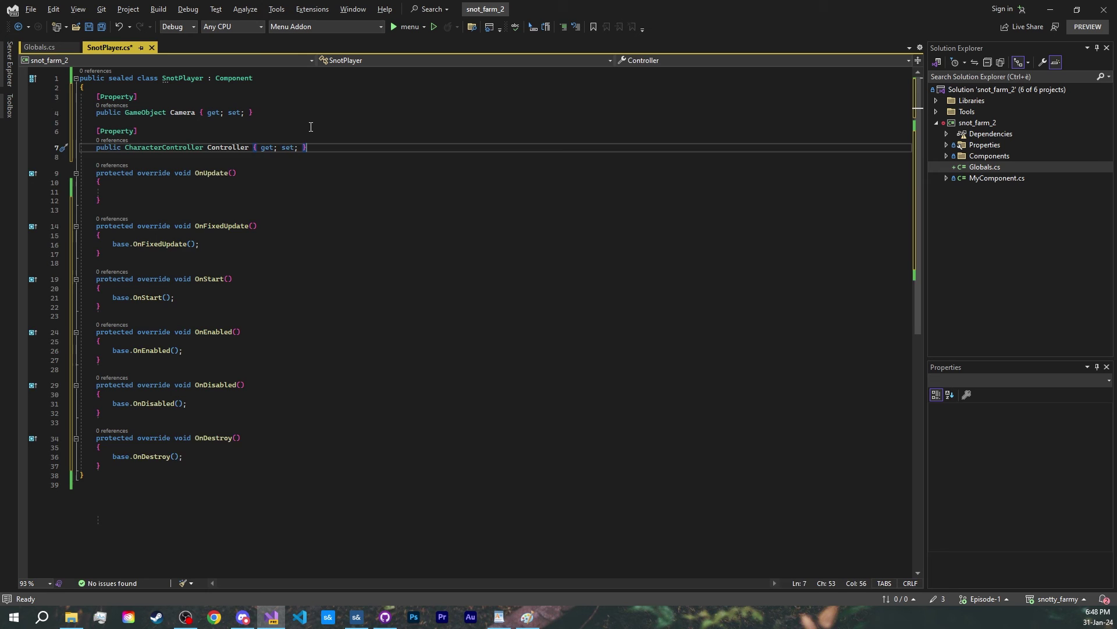
key(Return)
key(Return)
text([Property])
key(Return)
text(public CitizenAnimationHelper Animator { get; set; })
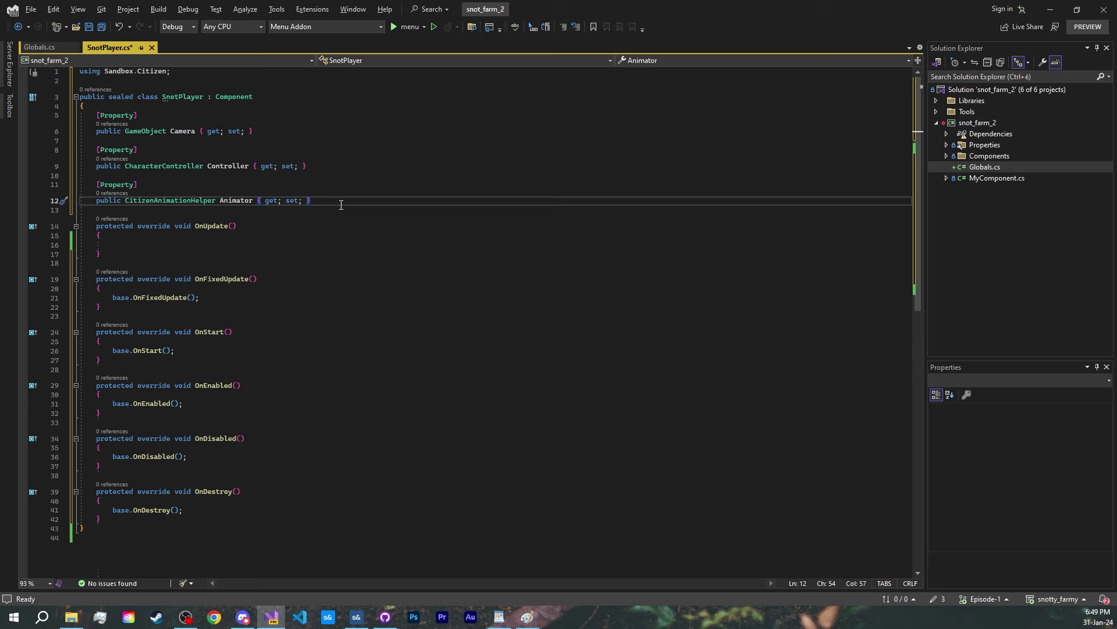
- Use the prop snippet to add a float WalkSpeed property initialised to 120f
key(Return)
key(Return)
text(prop)
key(Tab)
key(Tab)
text(float)
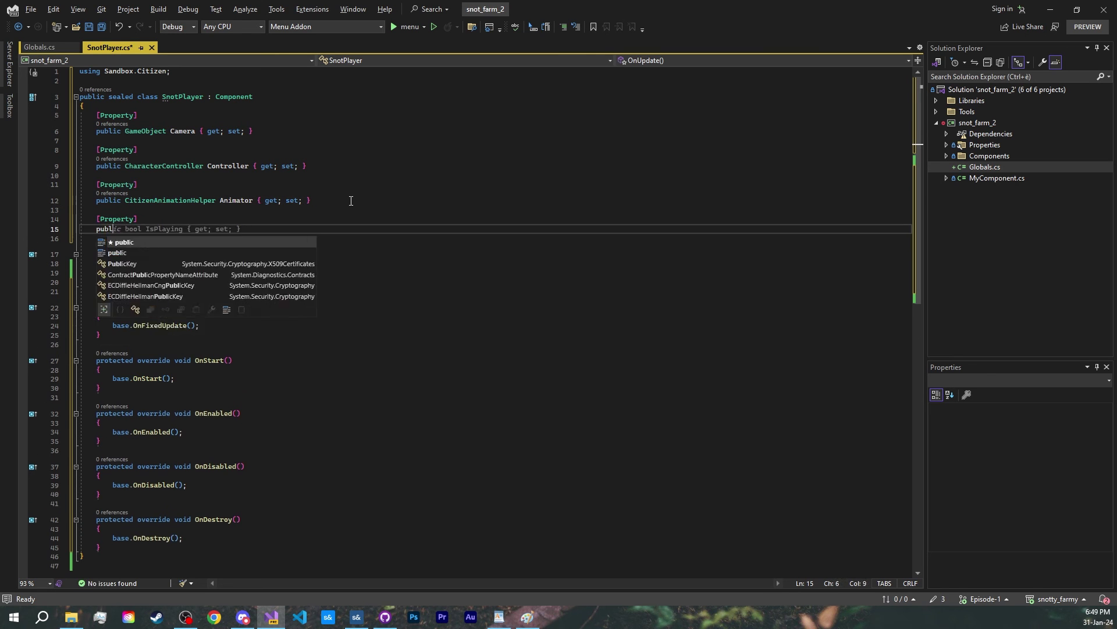
key(Tab)
text(WalkSpeed)
key(Return)
text(= 120f;)
key(Return)
key(Return)
- Add [Property] float RunSpeed = 250f and JumpStrength = 400f, then save SnotPlayer.cs
text([Property])
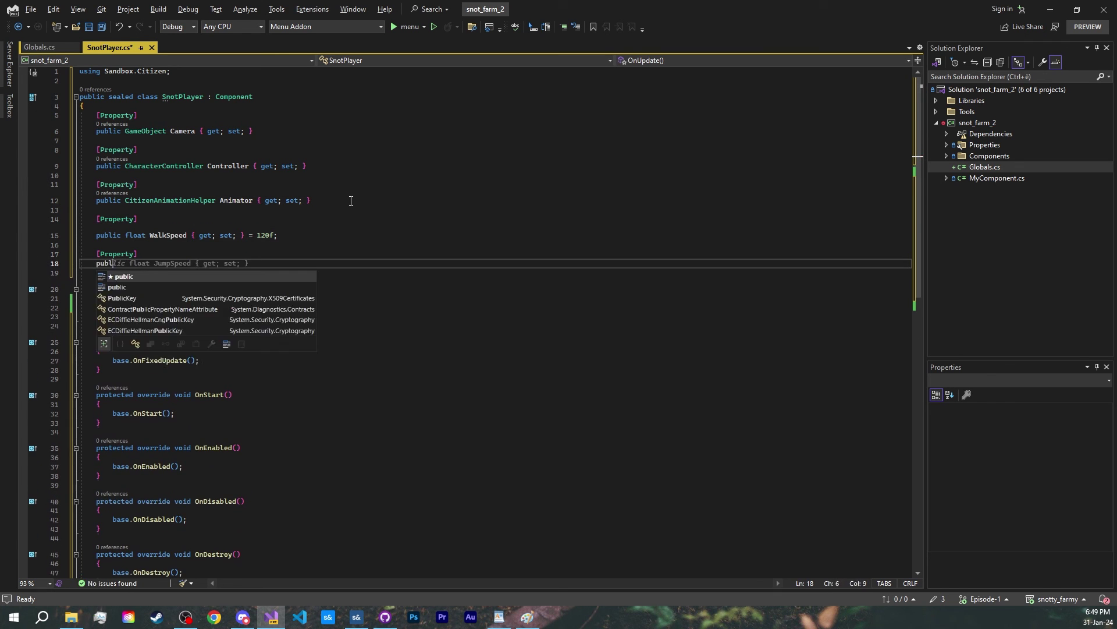
key(Return)
text(public float RunSpeed { get; set; } = 250f;)
key(Return)
key(Return)
text([Property])
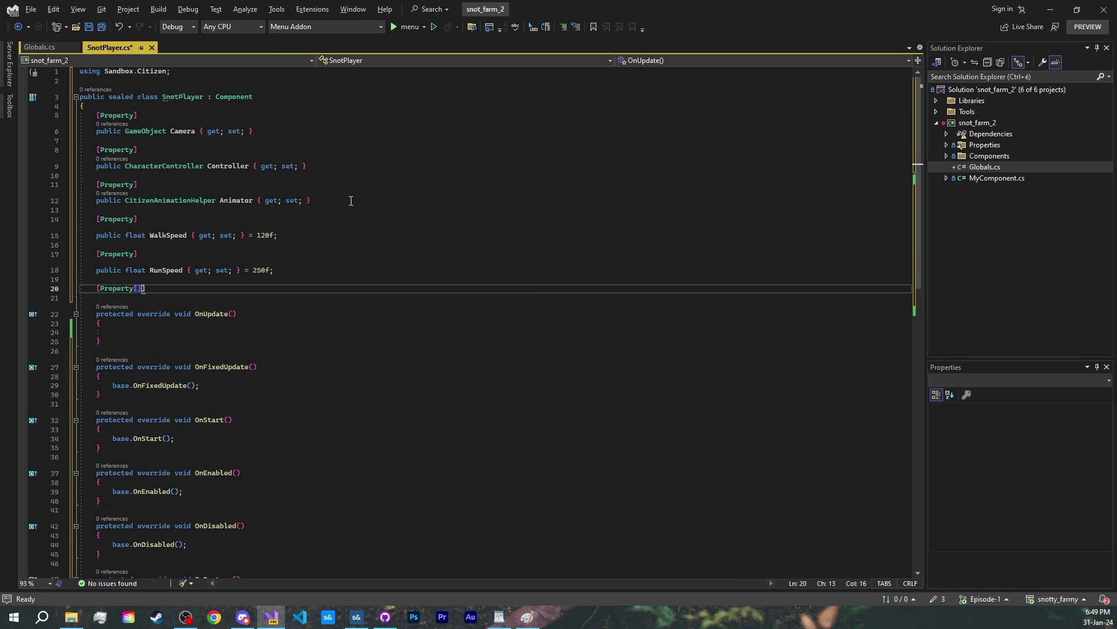
key(Return)
text(public float JumpStrength { get; set; } = 400f;)
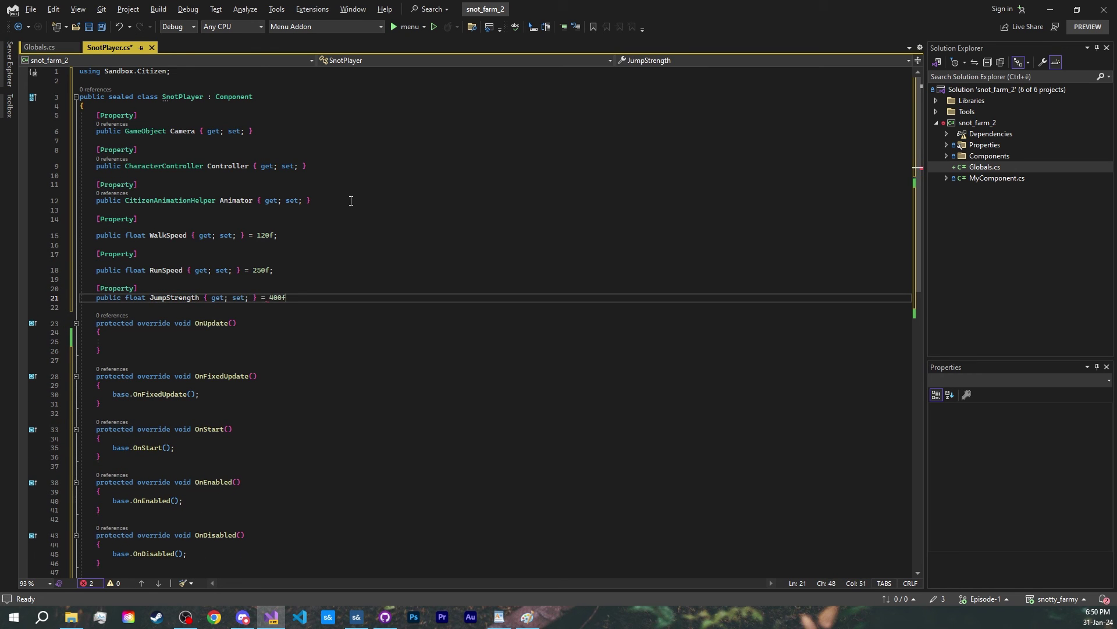
key(Return)
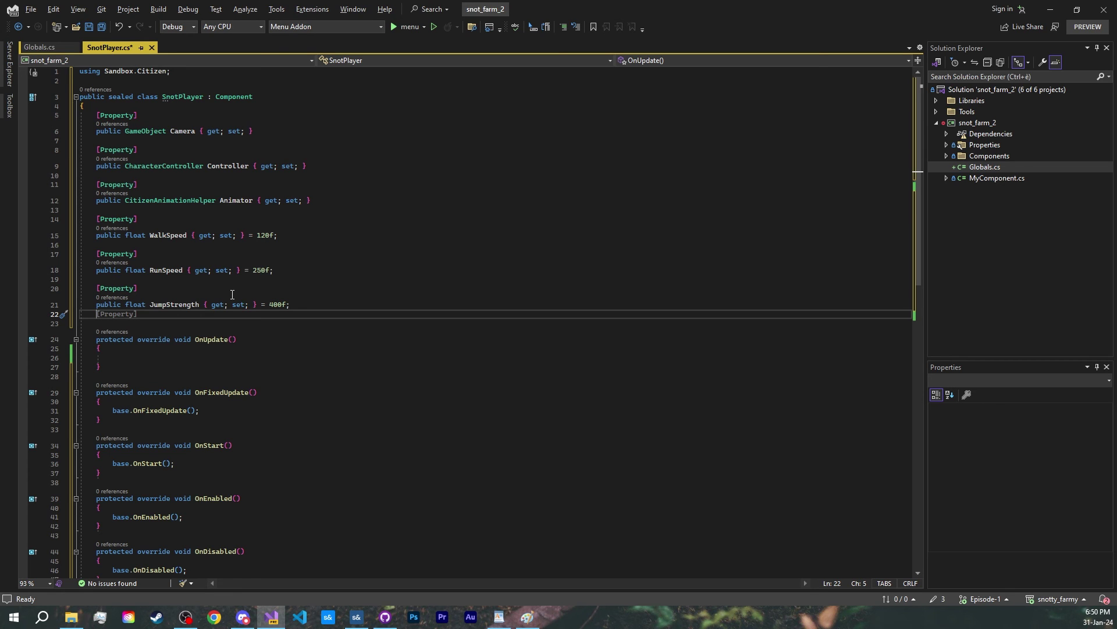
key(ctrl+s)
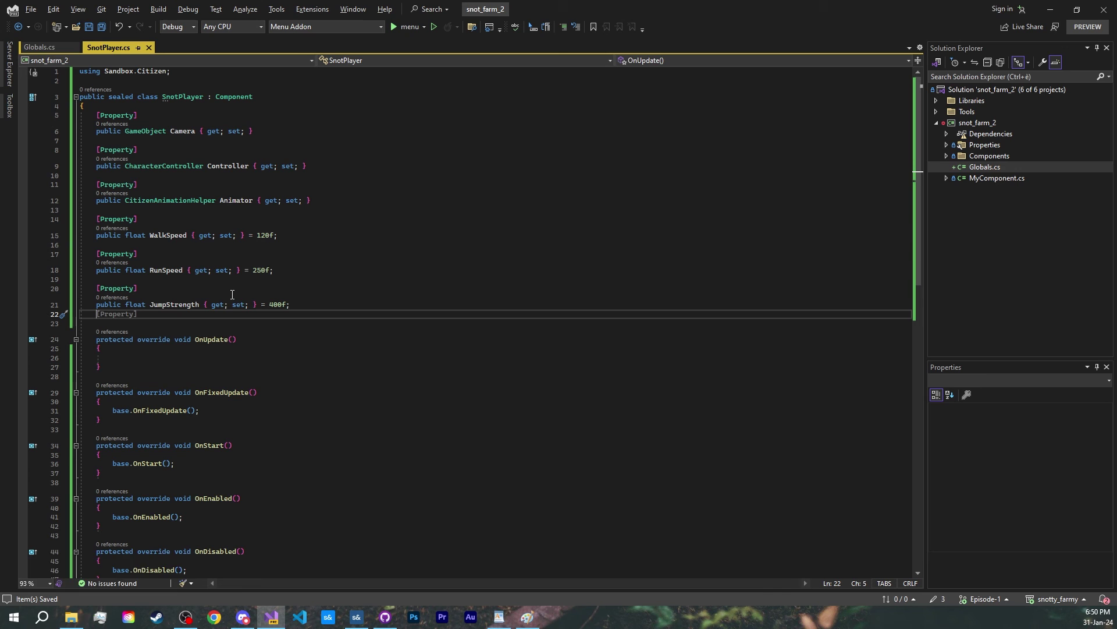
click(293, 305)
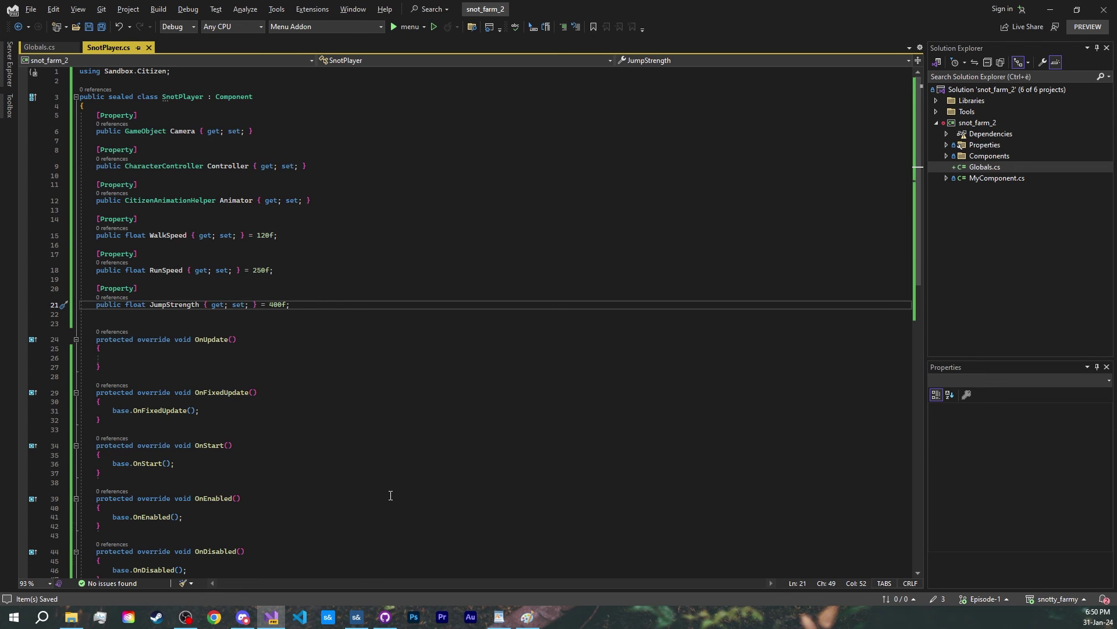
- In s&box, reselect Player and drag its Character Controller and Citizen Animation Helper into Controller and Animator
key(alt+Tab)
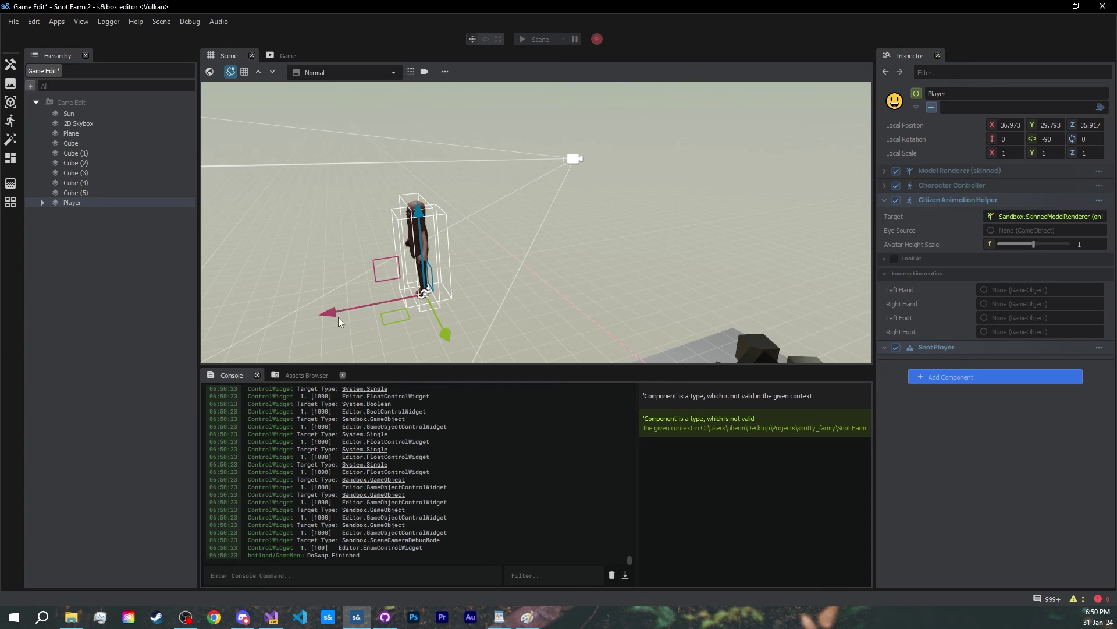
click(86, 192)
click(85, 203)
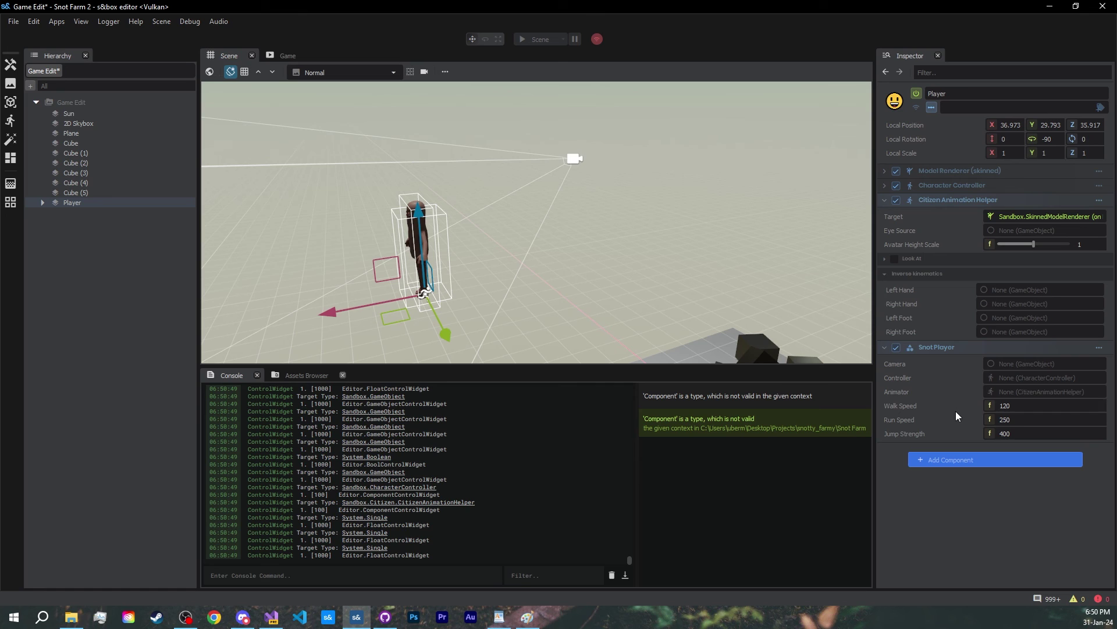
drag(962, 186, 1023, 382)
drag(962, 202, 1025, 396)
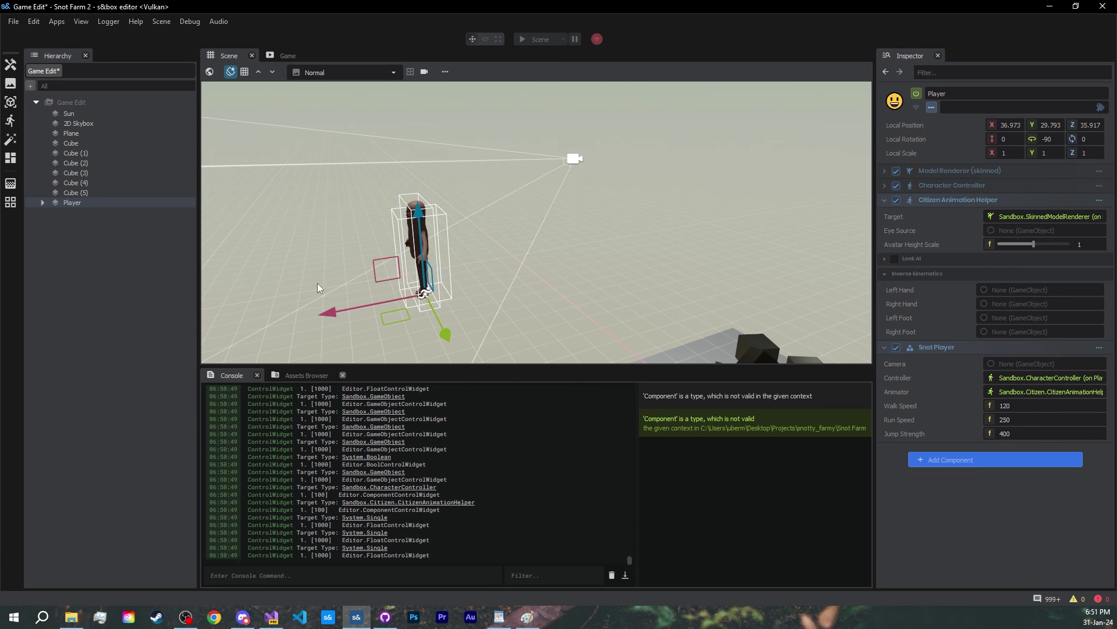
- Drag Player's child Camera into the Camera field and nudge Walk Speed up to 122.1
click(42, 205)
drag(75, 216, 452, 277)
drag(865, 351, 1018, 366)
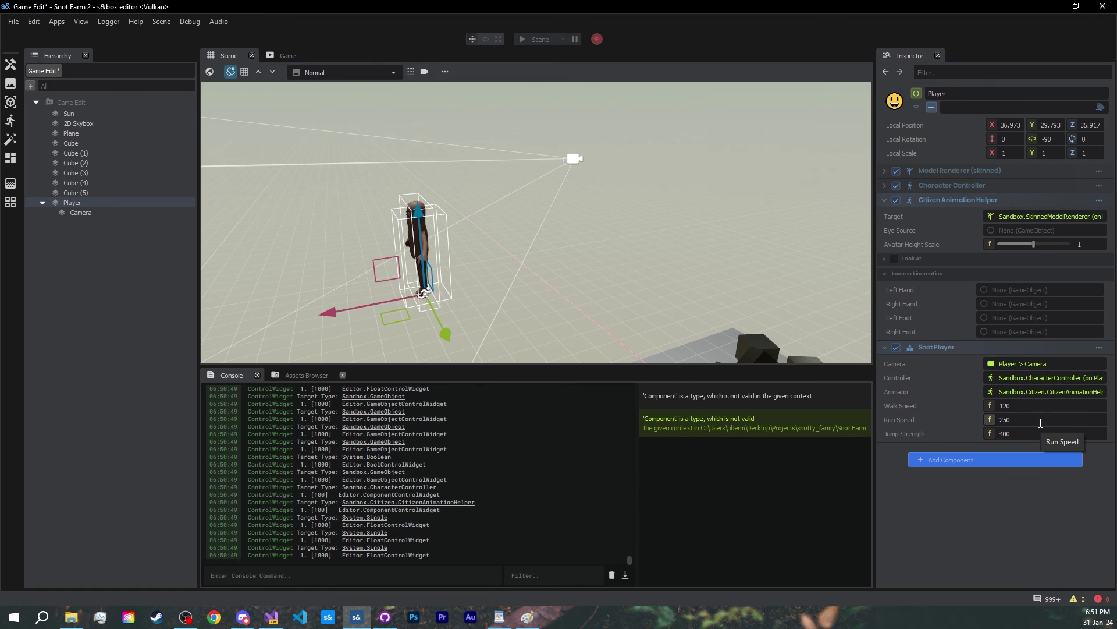
drag(990, 405, 1002, 406)
- Try entering 999 and the expression 120*2 in the speed fields
key(ctrl+a)
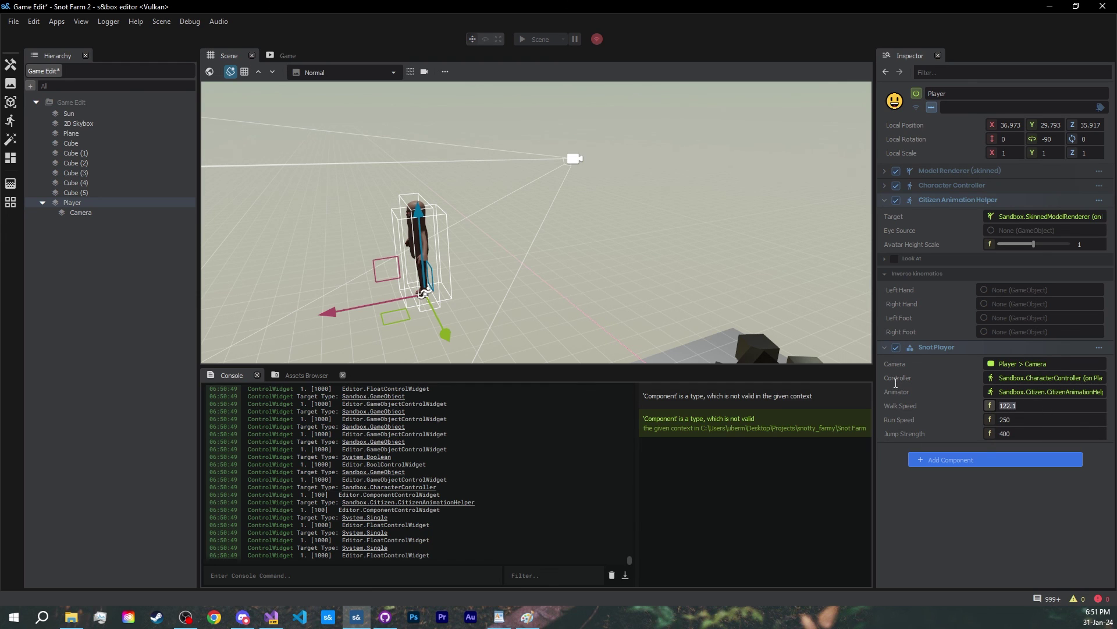
text(999)
key(Tab)
text(120*2)
key(Return)
- Try 240/12 in Run Speed, restore it to 250, and save the scene
key(ctrl+a)
text(240/12)
key(Return)
key(ctrl+a)
text(250)
key(Return)
key(ctrl+s)
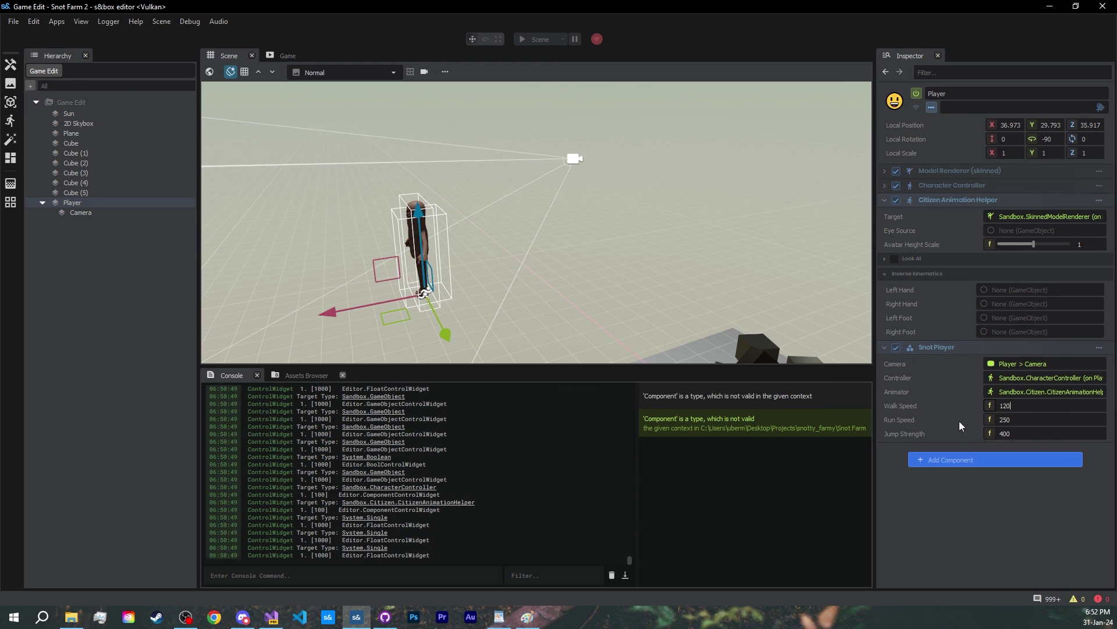
- Add a /// summary 'How fast you can walk (Units per second)' above WalkSpeed
click(279, 619)
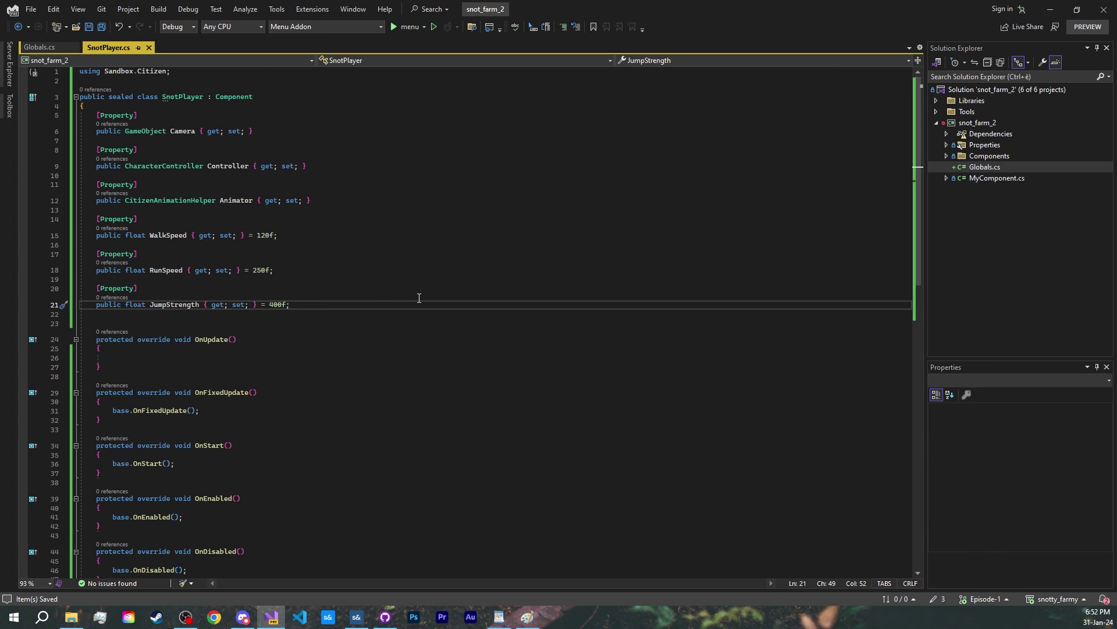
click(166, 210)
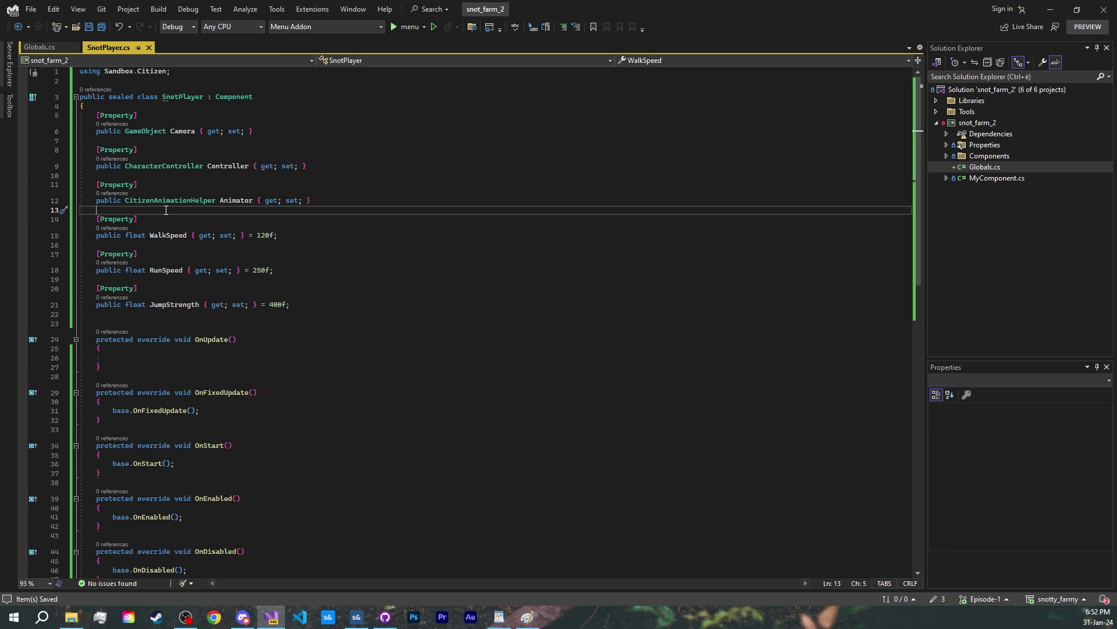
key(Return)
text(///)
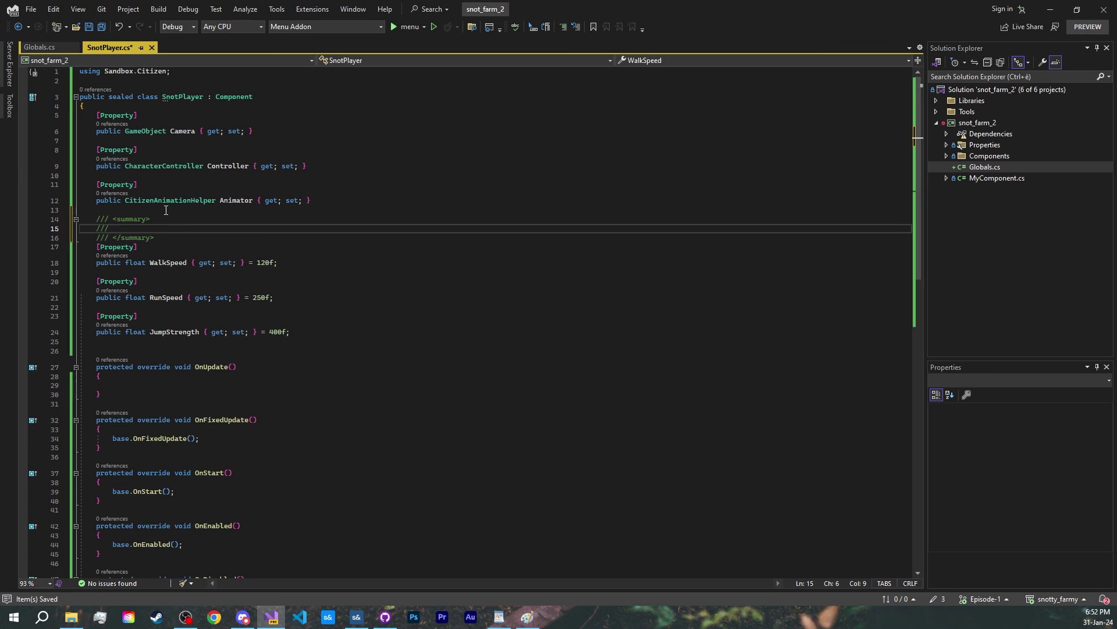
text(How fast you can walk (Units per second))
click(299, 263)
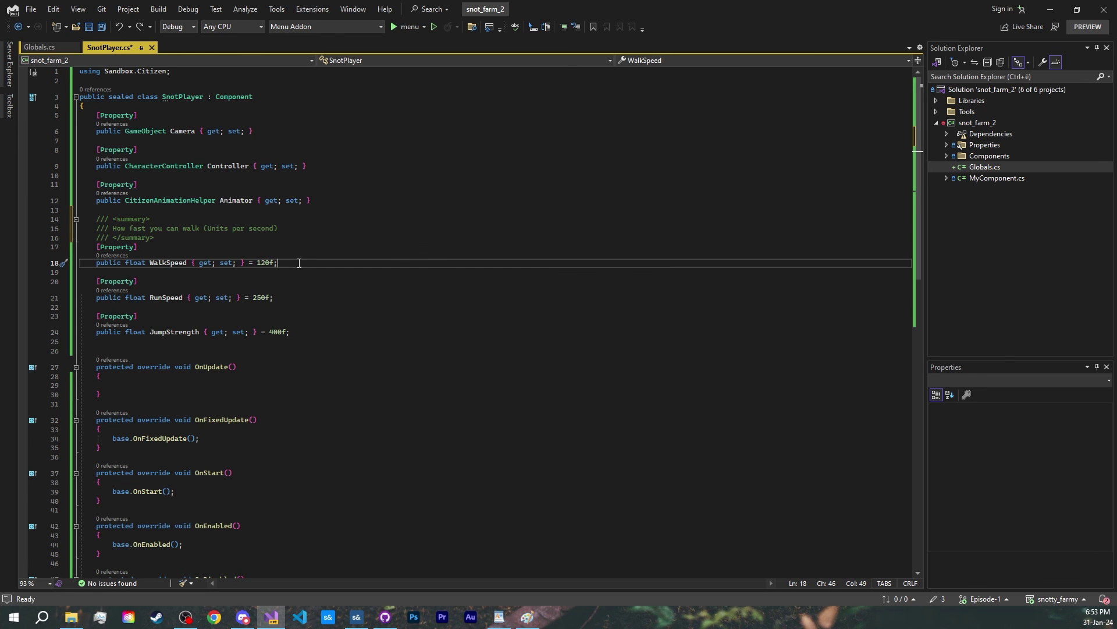
- Add summaries 'How fast you can run' and 'How powerful you can jump' (Units per second), then save
click(287, 272)
key(Return)
text(/// How fast you can run (Un)
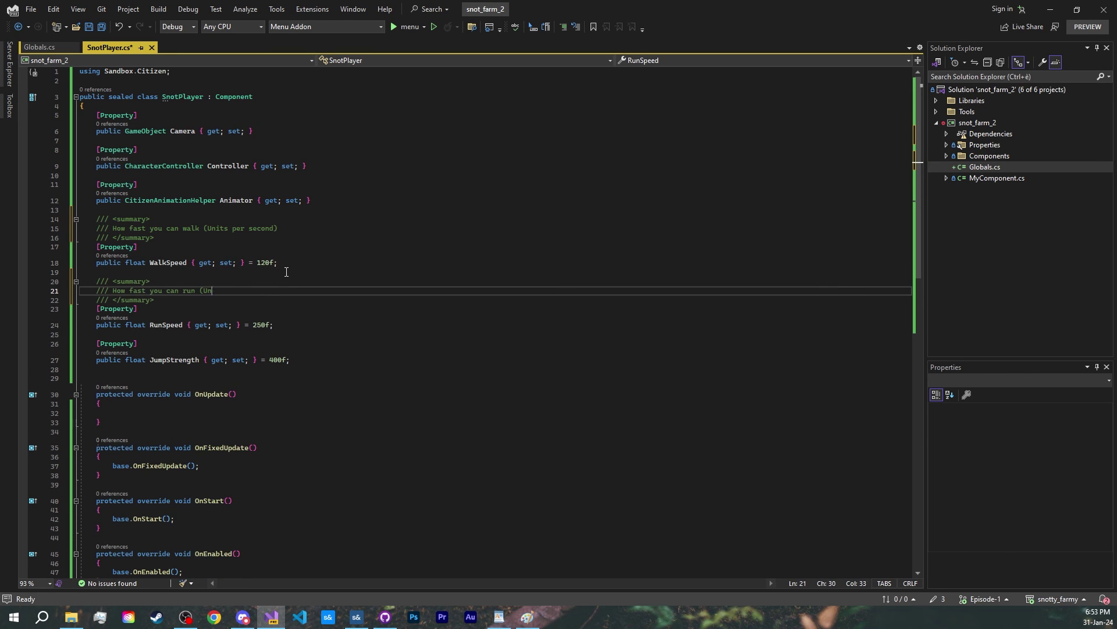
text(its per second))
click(210, 335)
key(Return)
text(///How powerful you can jump (Units per second))
key(ctrl+s)
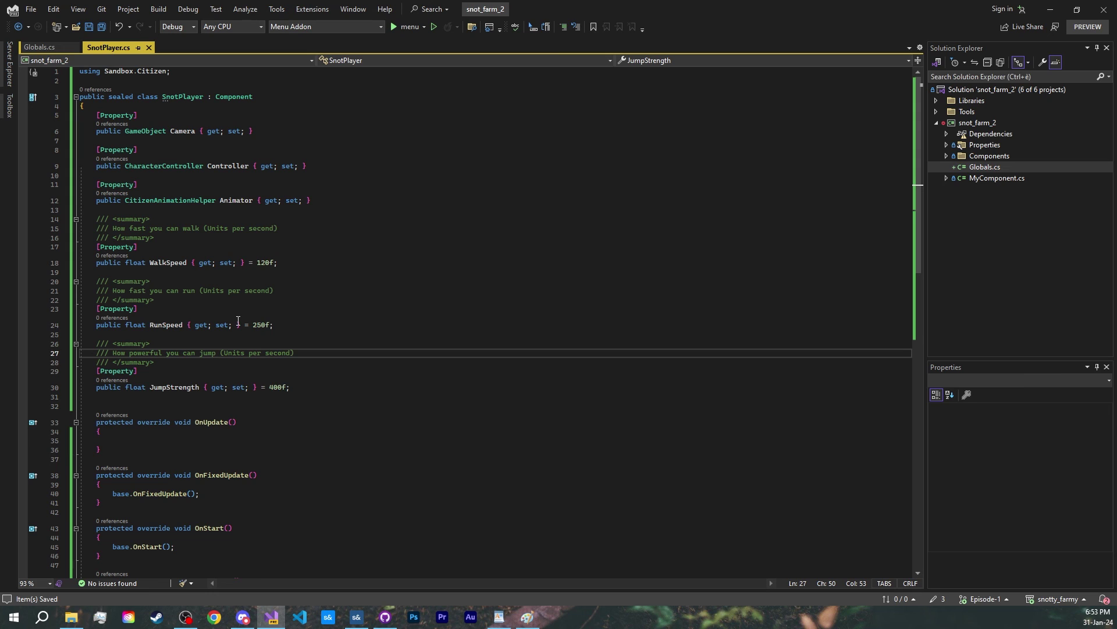
click(195, 249)
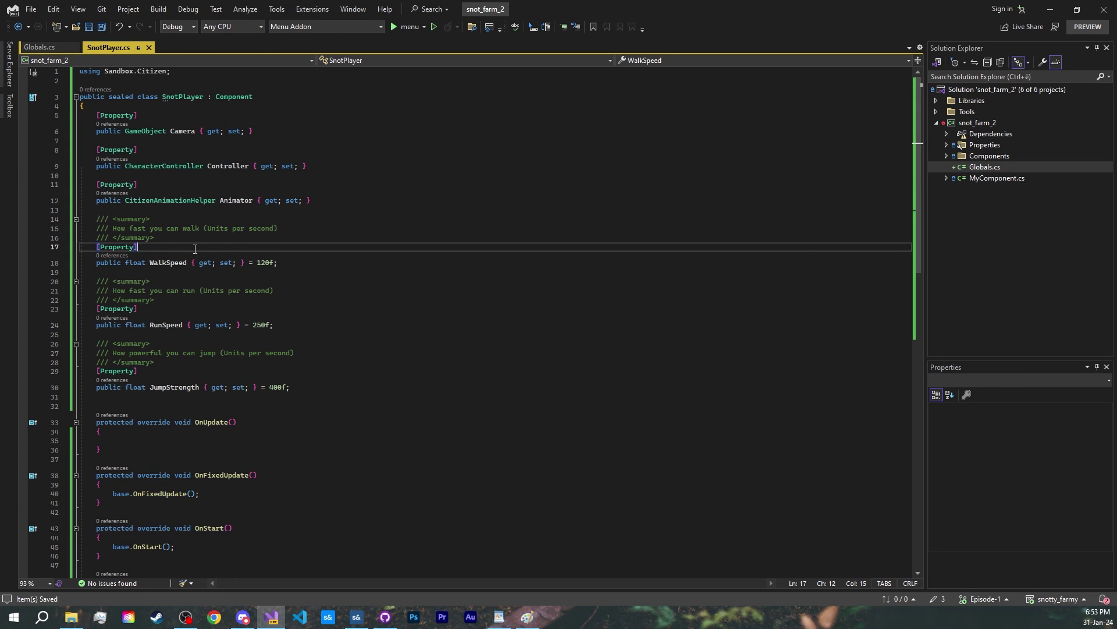
- Add [Range( 0f, 400f, 1f)], [Range( 0f, 800f, 1f)] and [Range( 0f, 1000f, 10f)] to WalkSpeed, RunSpeed and JumpStrength
key(Return)
text([Range( 0f, 400f, 1f)
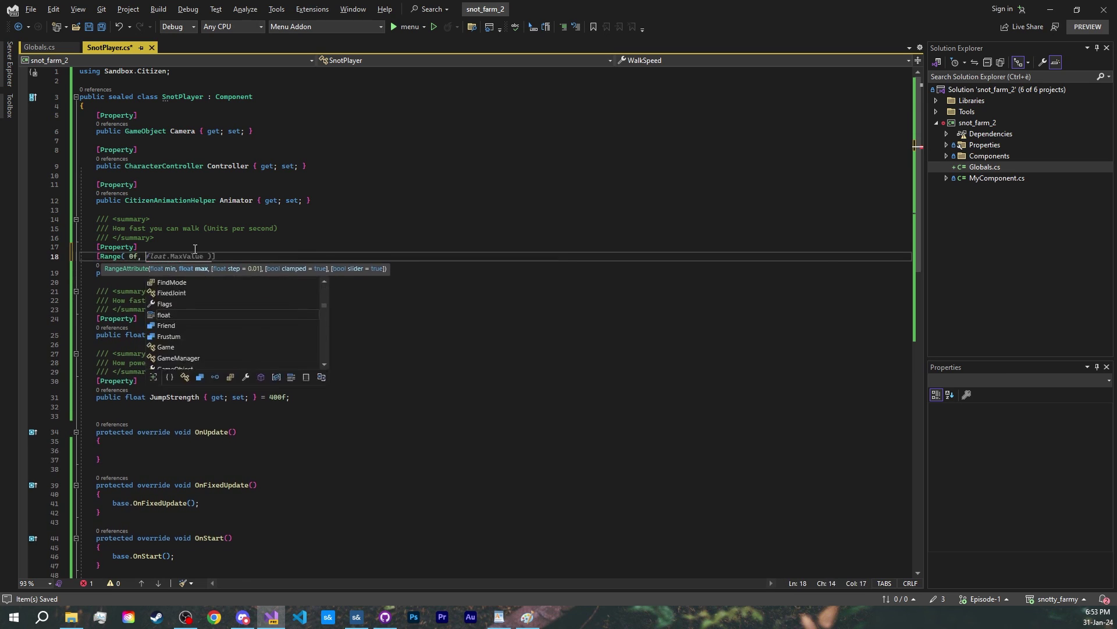
text()])
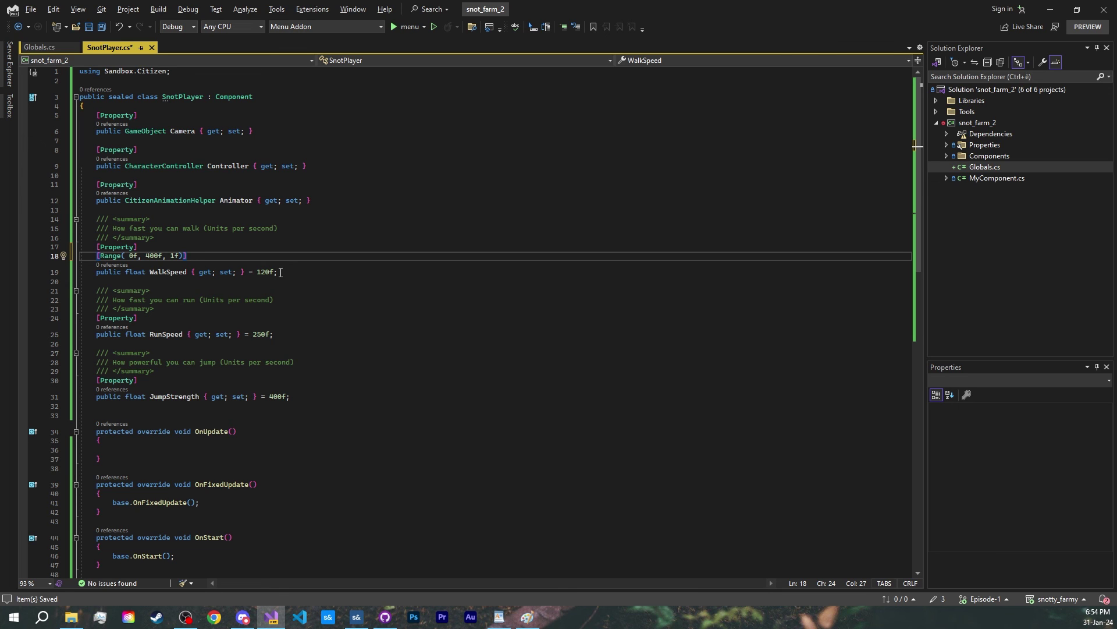
click(245, 317)
key(Return)
text([Range( 0f, 800f, 1f)])
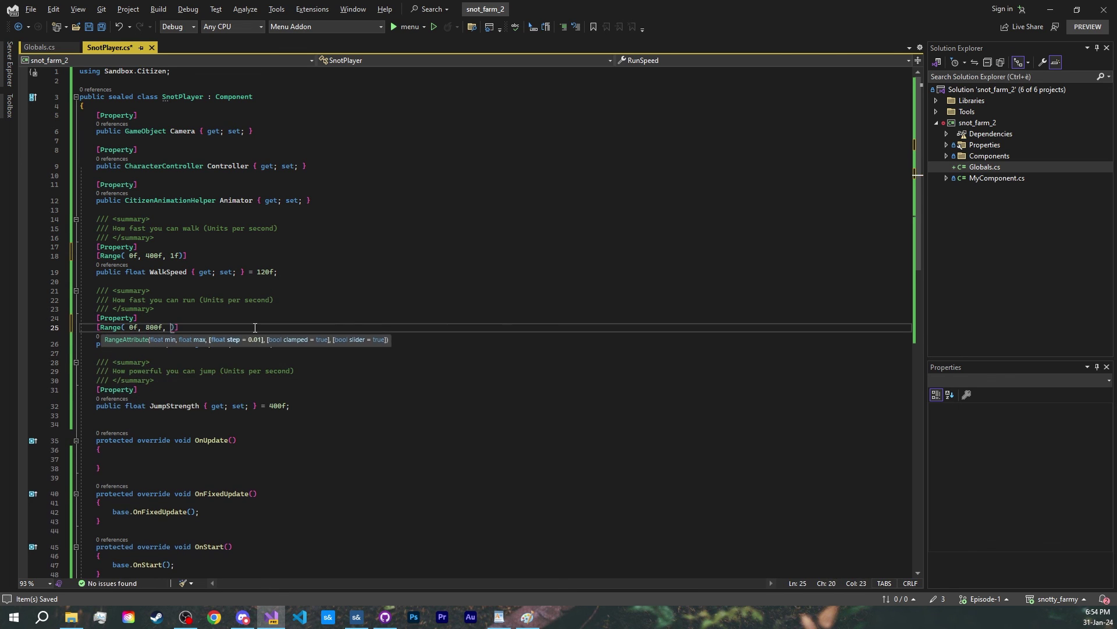
click(174, 389)
key(Return)
text([Range( 0f, 1000f, 10f)])
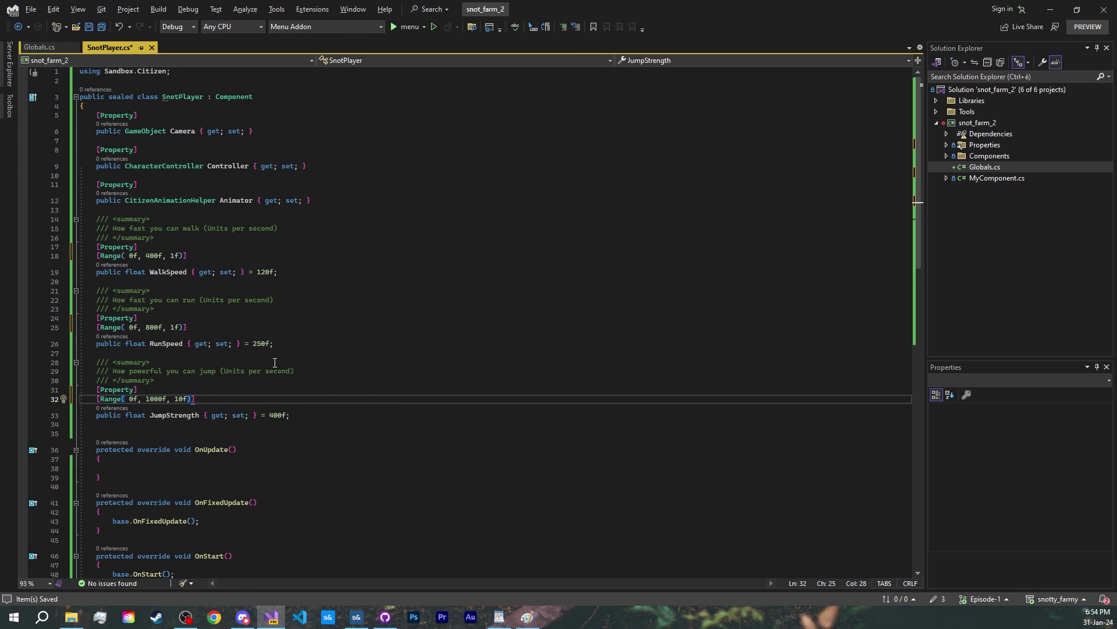
- Back in s&box, drag the Jump Strength slider to try the new slider controls
key(alt+Tab)
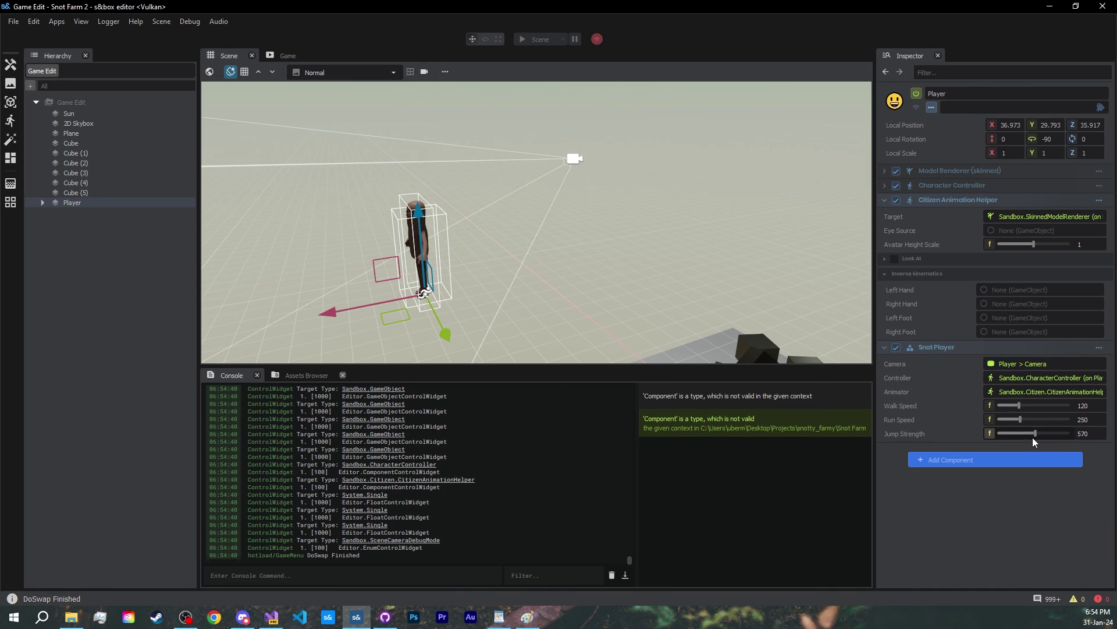
mouse_move(1032, 438)
mouse_down()
mouse_move(1050, 438)
mouse_move(1022, 435)
mouse_move(1029, 419)
mouse_up()
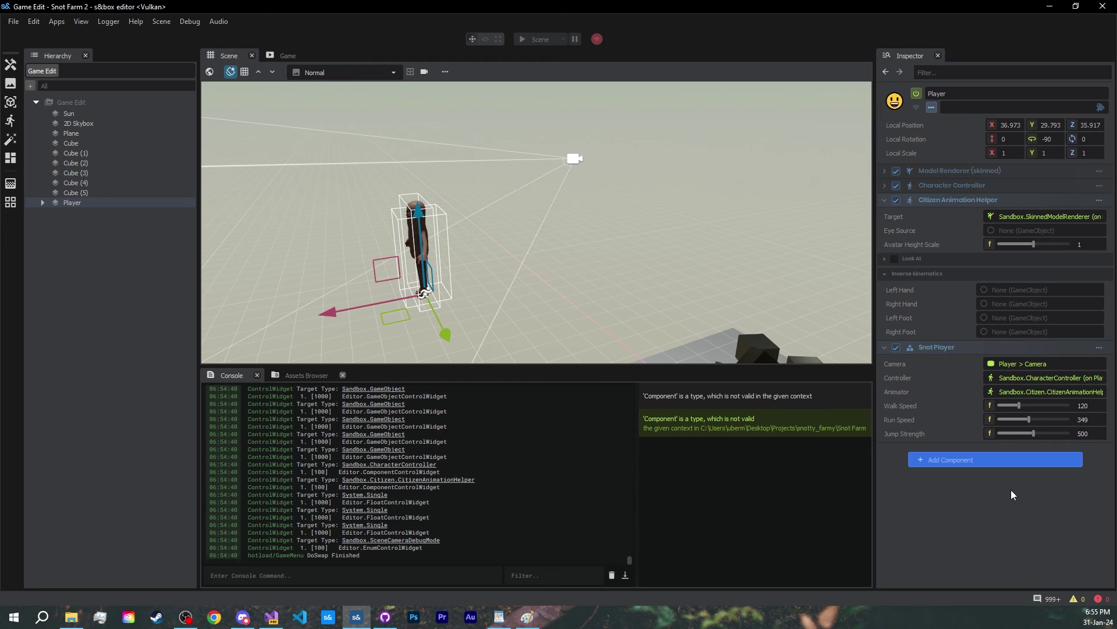